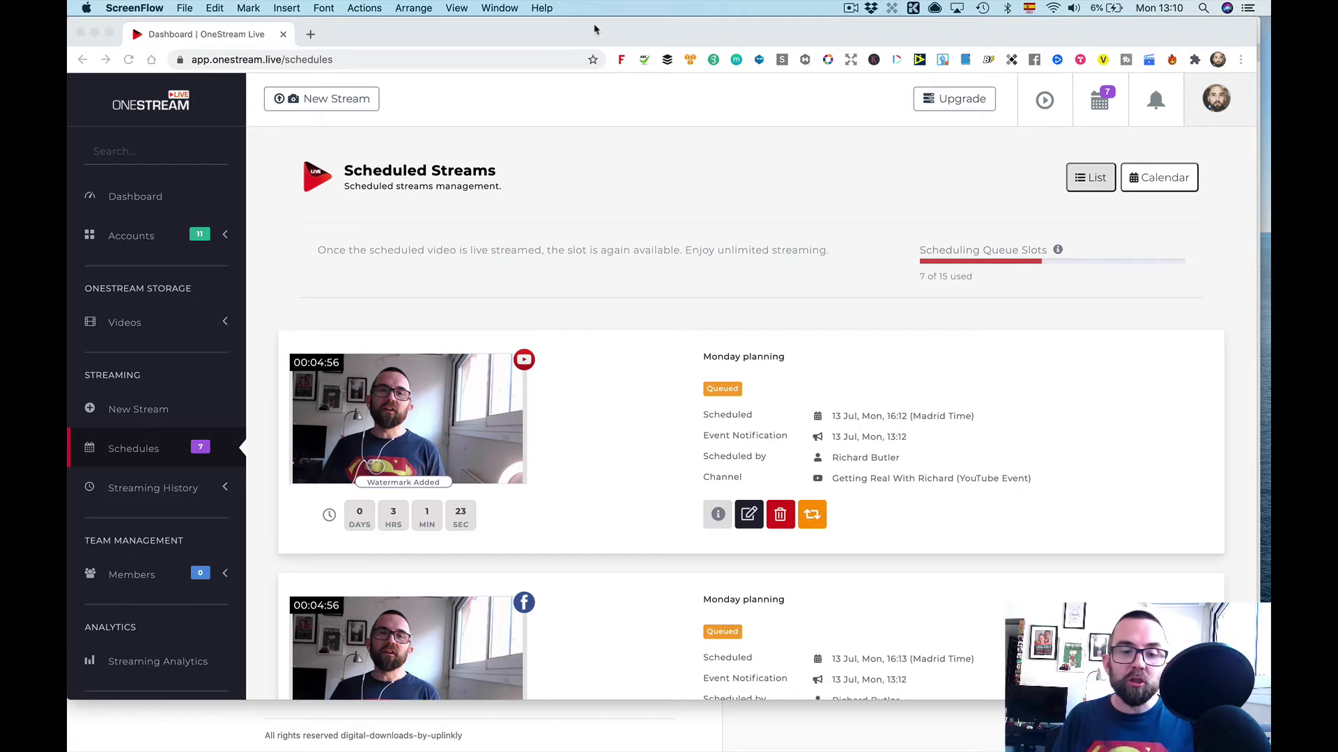
Open the New Stream page and look through the list of connected streaming accounts
click(131, 413)
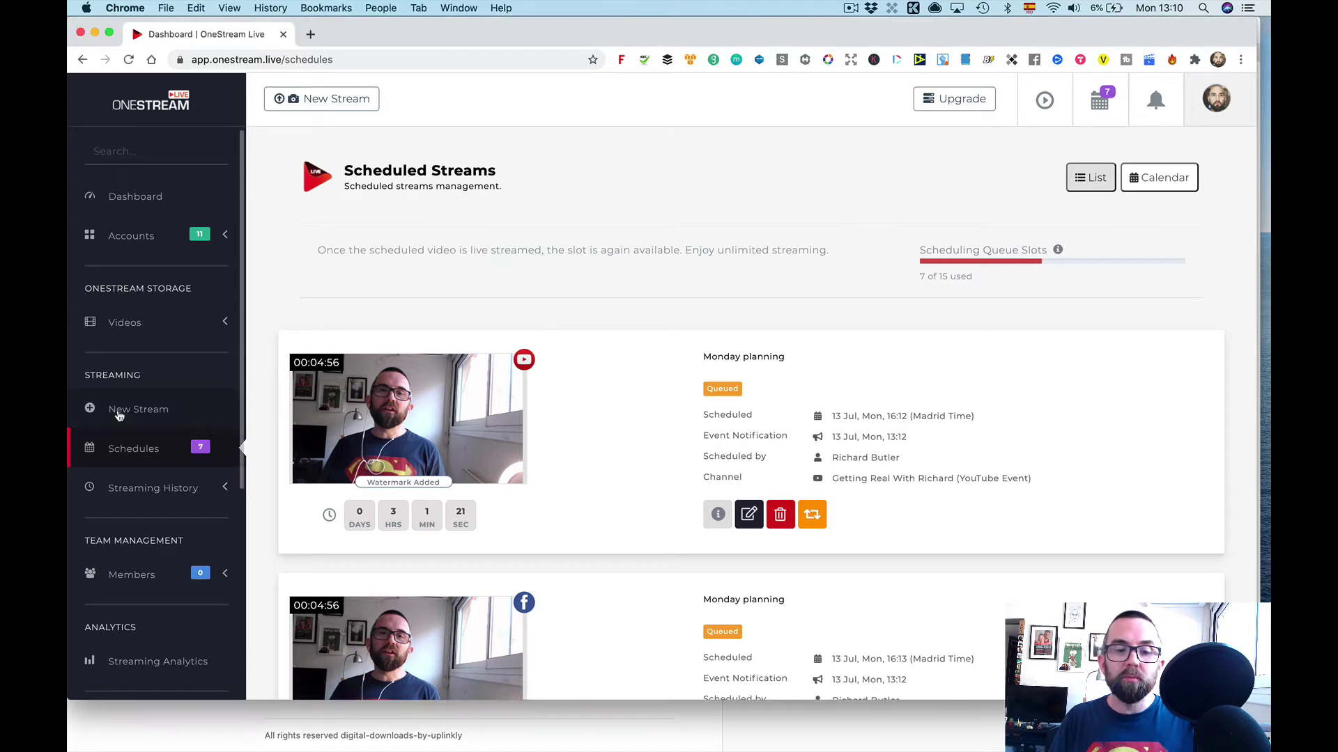
click(133, 414)
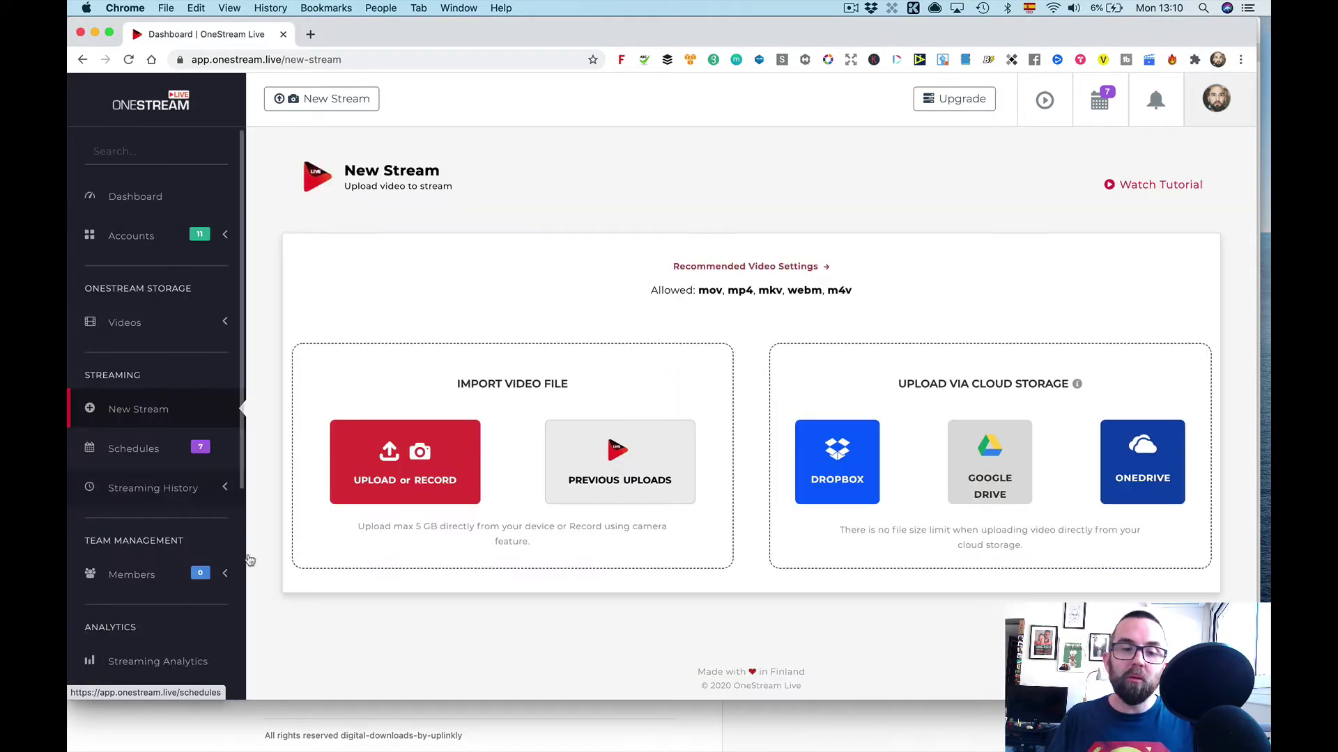
click(150, 254)
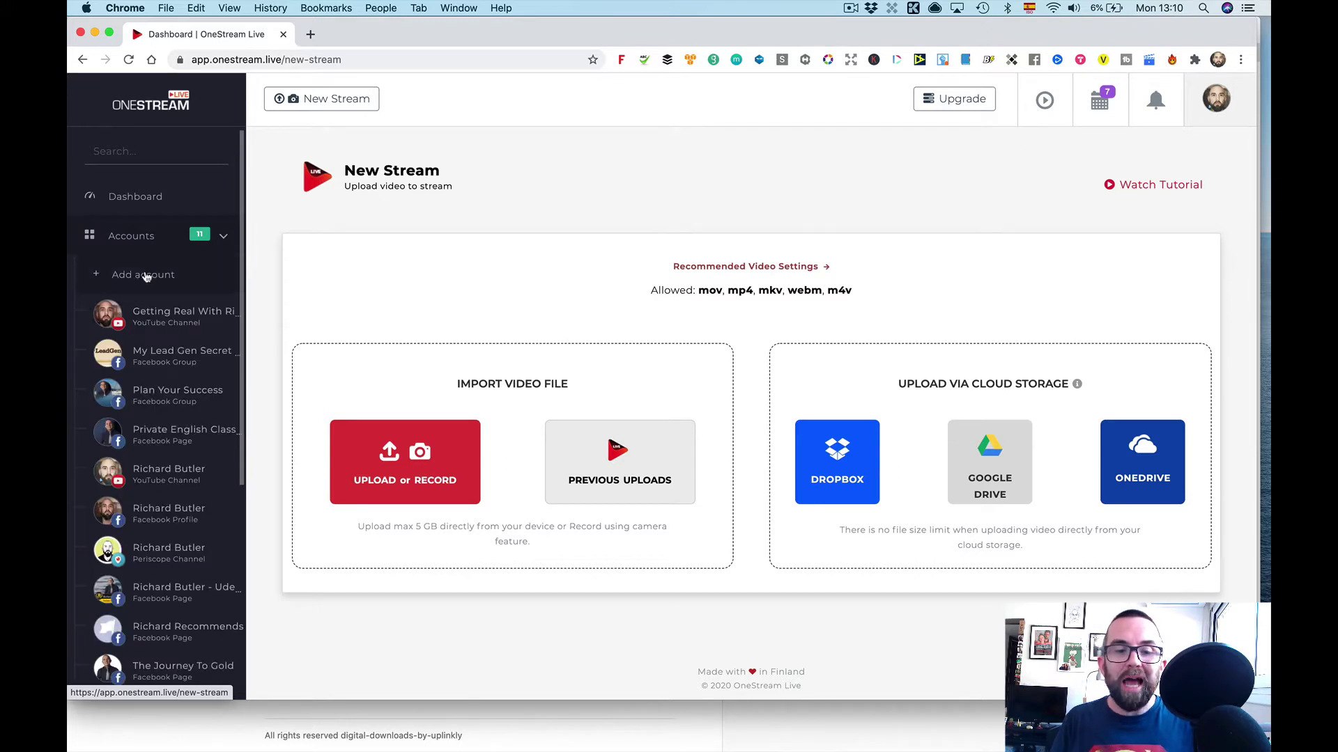
scroll(145, 276, down, 3)
scroll(146, 277, down, 2)
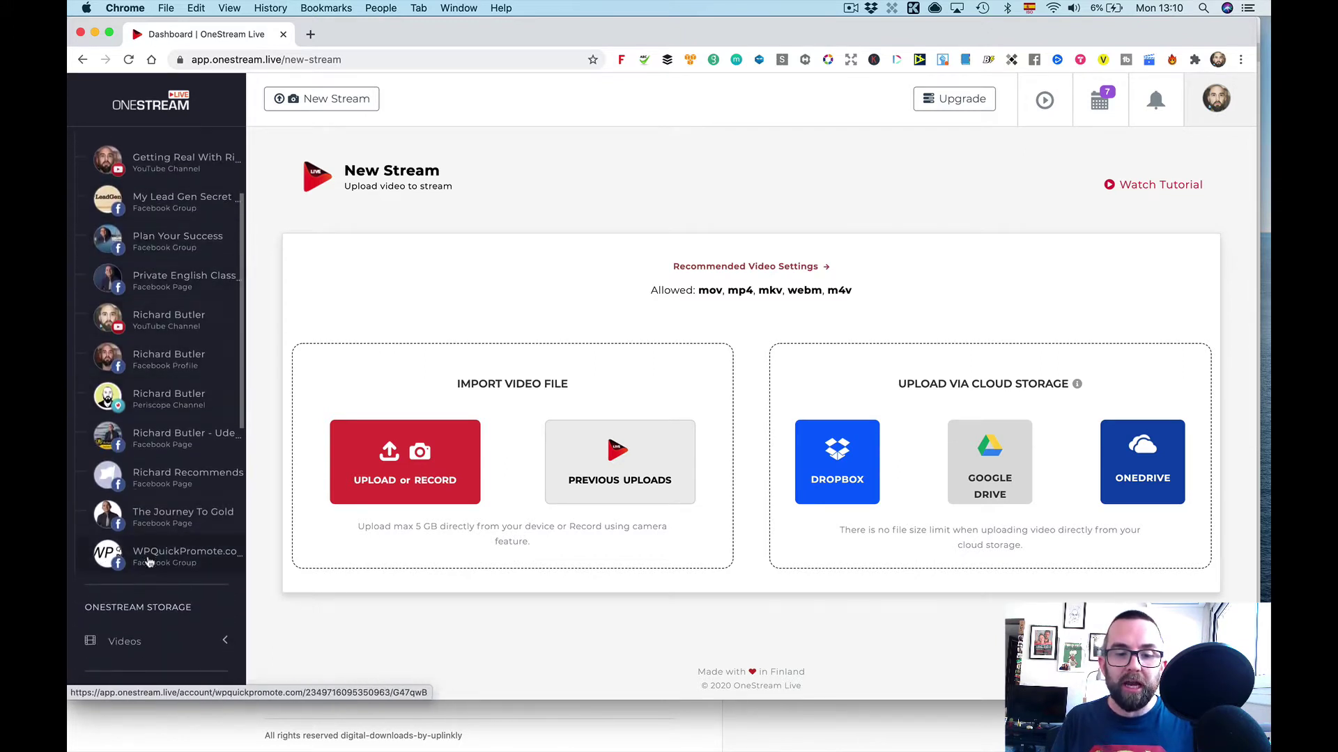
scroll(146, 335, up, 2)
scroll(146, 336, up, 2)
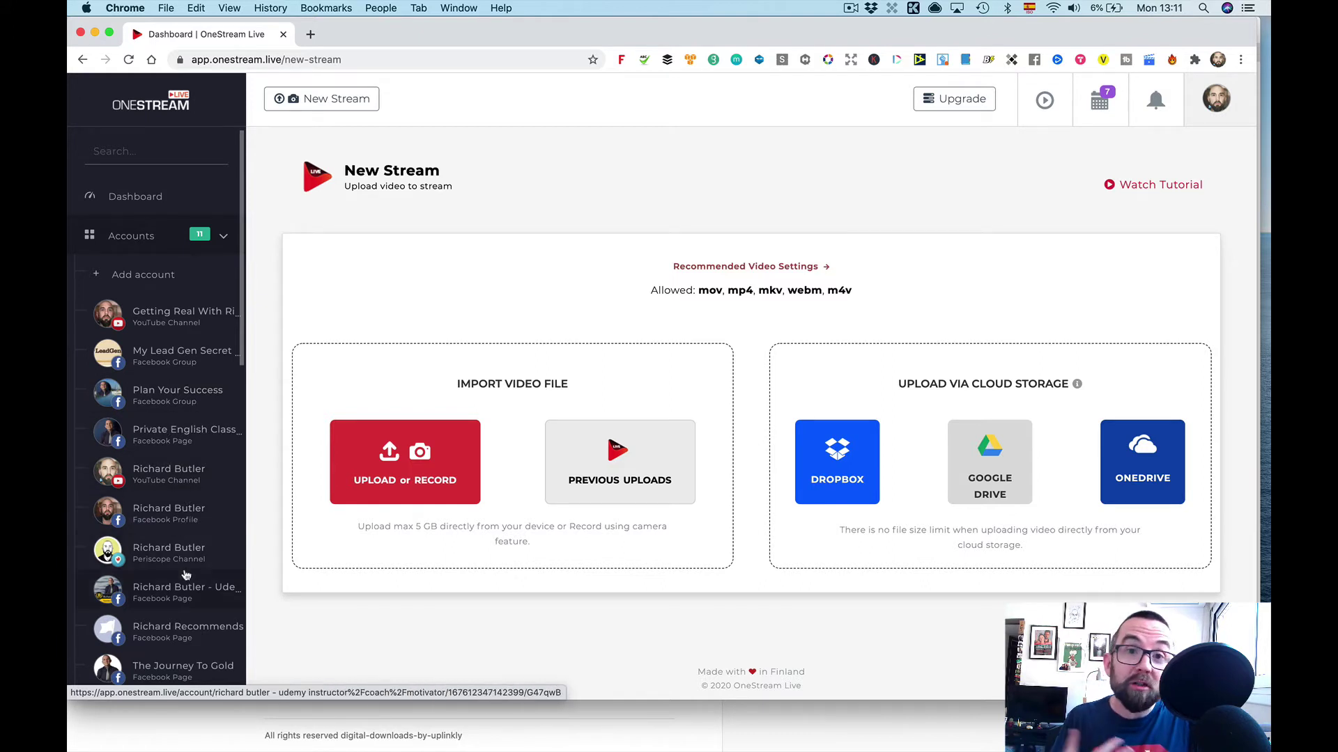
Open the page for connecting social accounts, inspect the Instagram configuration form and close it without connecting
click(123, 279)
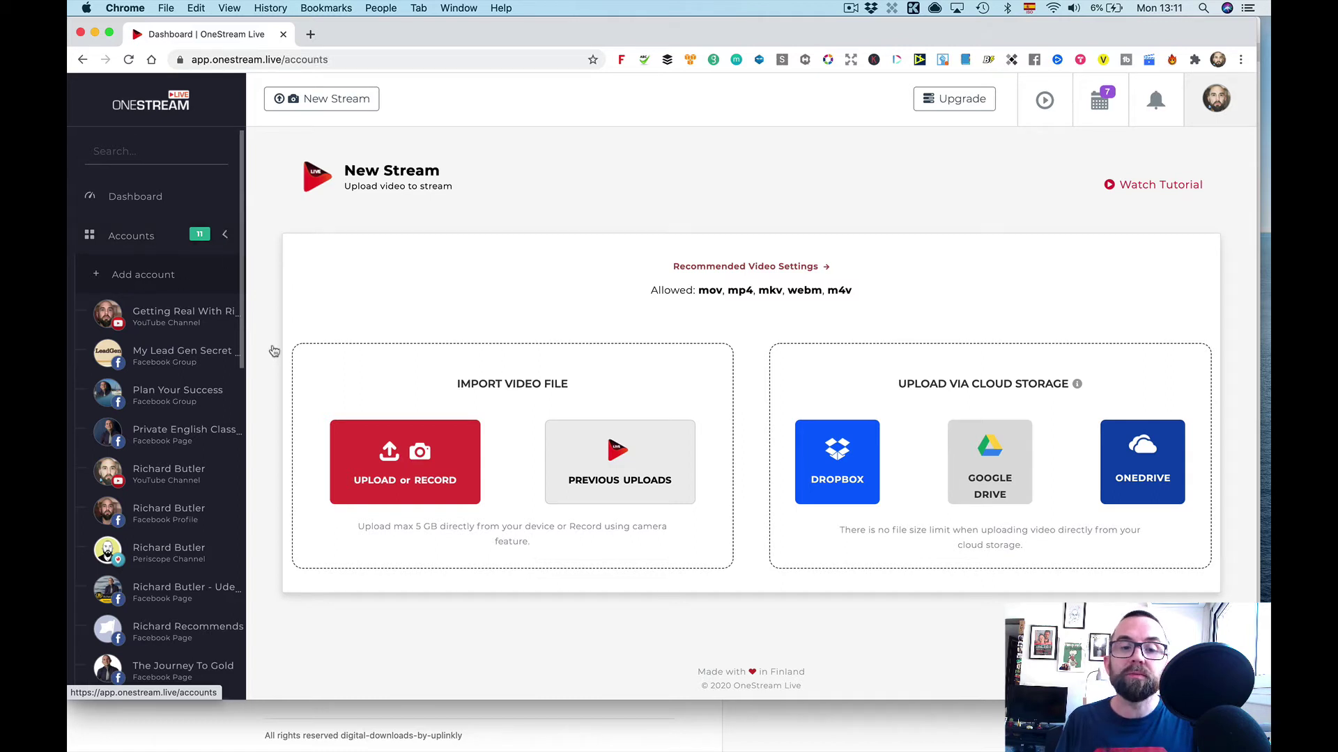
click(154, 278)
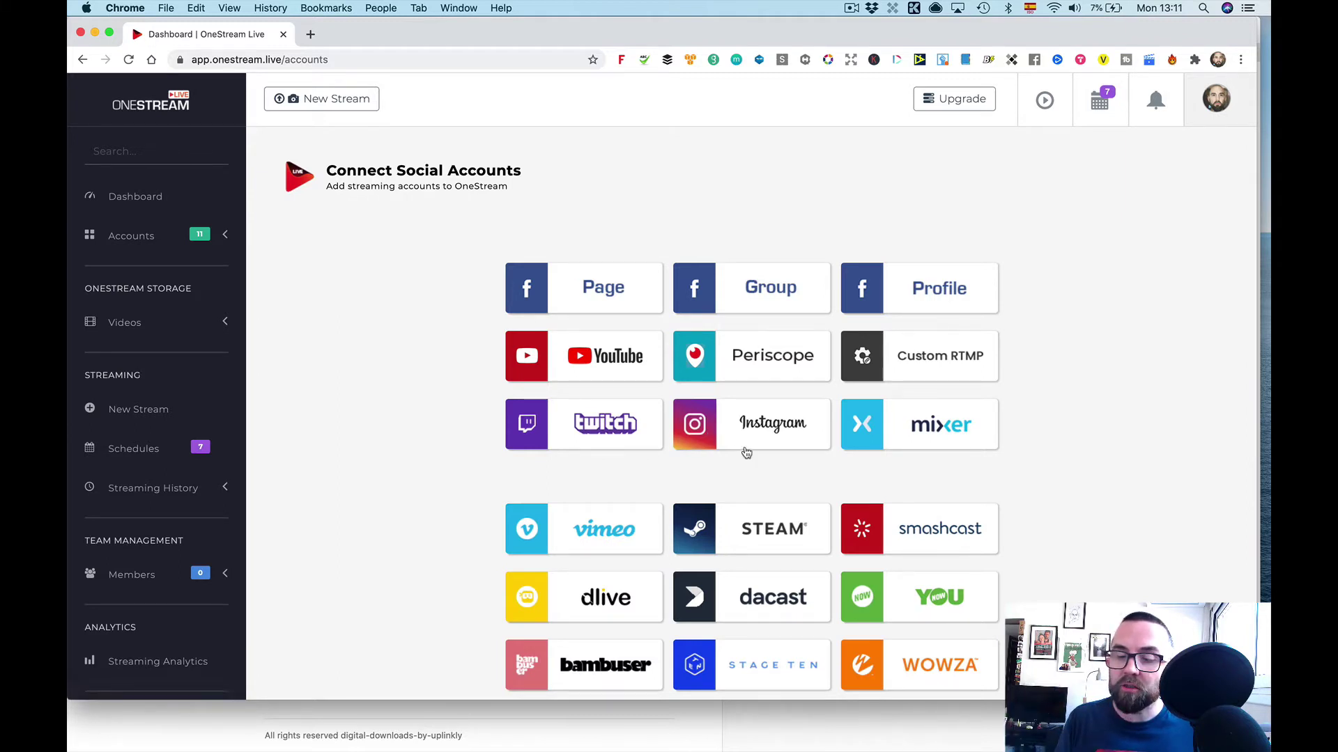
click(722, 434)
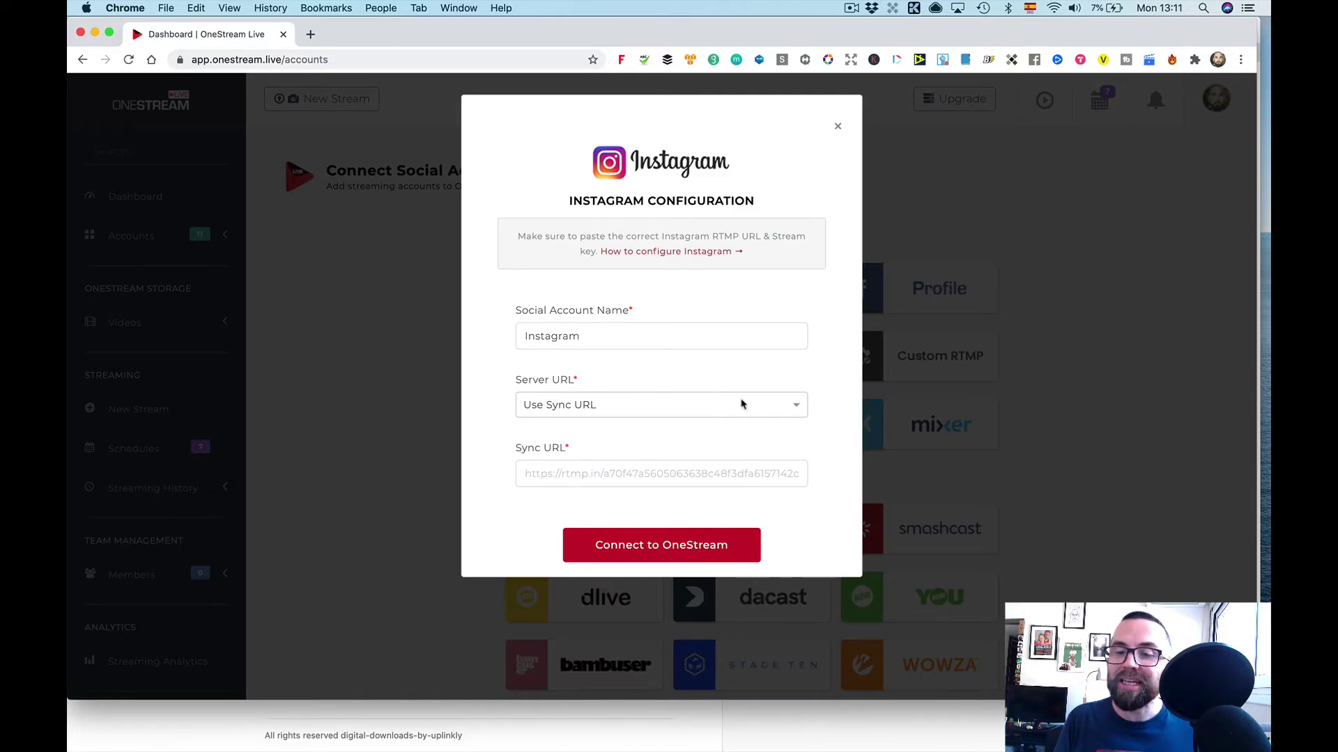
click(838, 128)
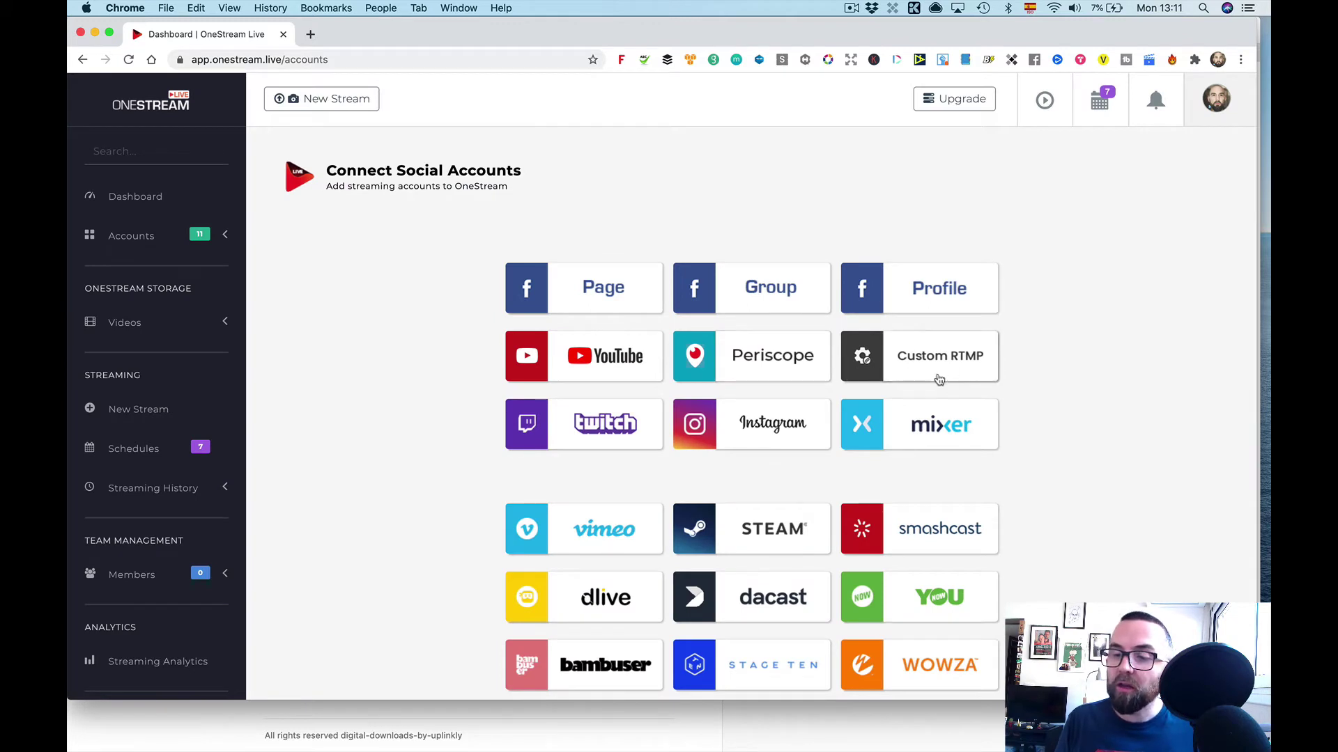
Inspect Twitch's login and registration forms for connecting a channel and return to the social accounts page
click(619, 428)
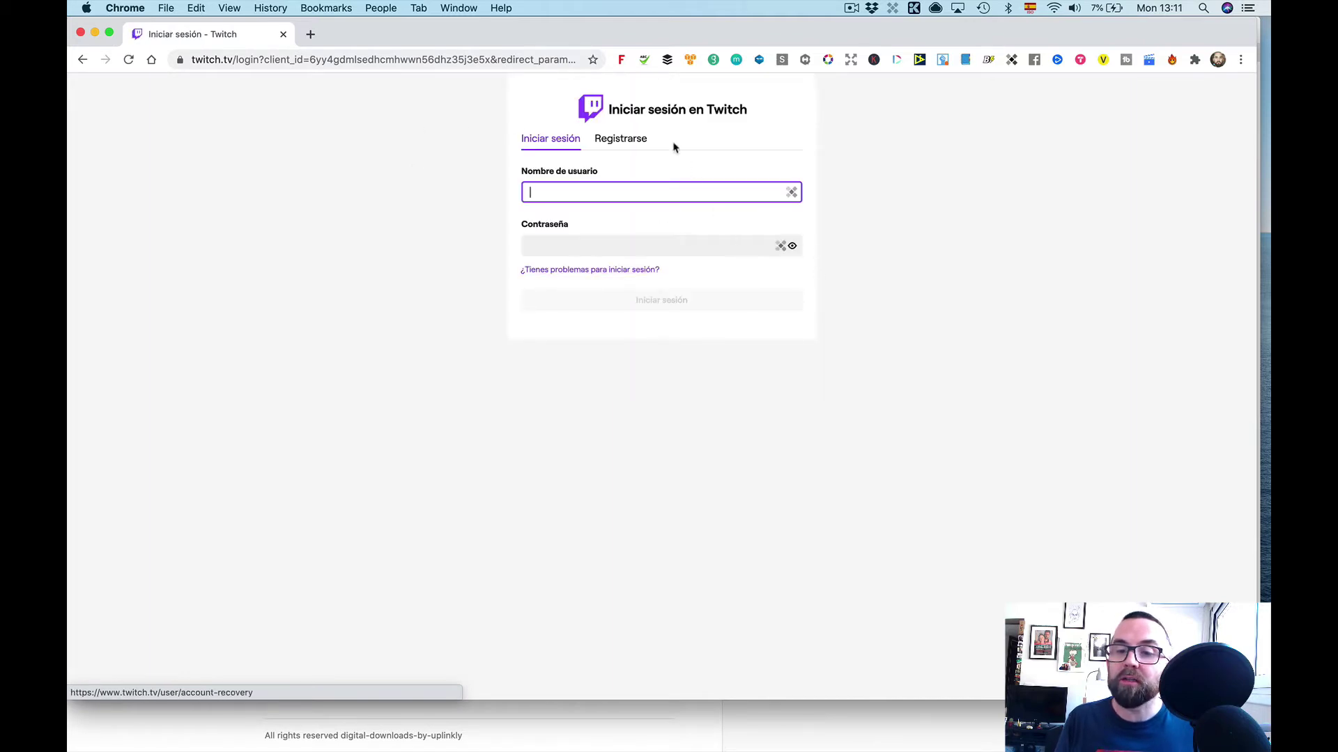
click(624, 139)
click(549, 141)
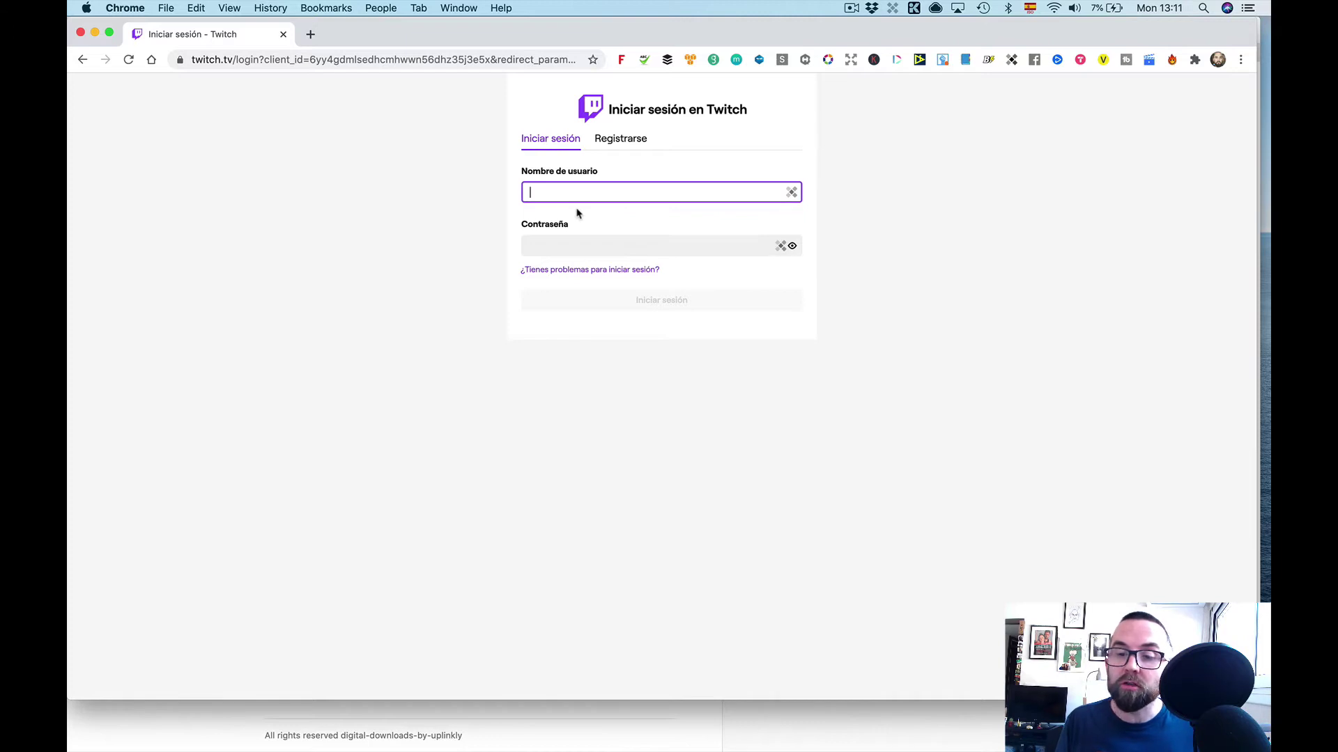
click(617, 146)
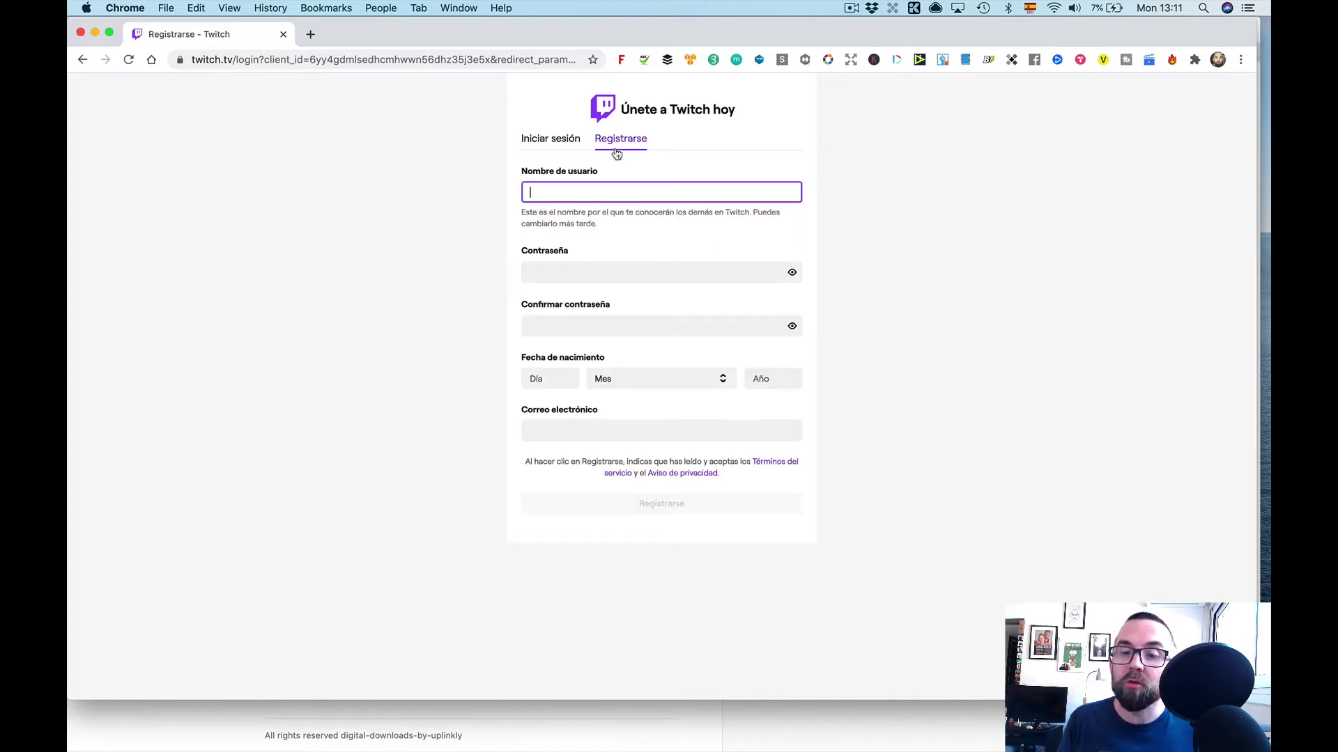
right_click(81, 60)
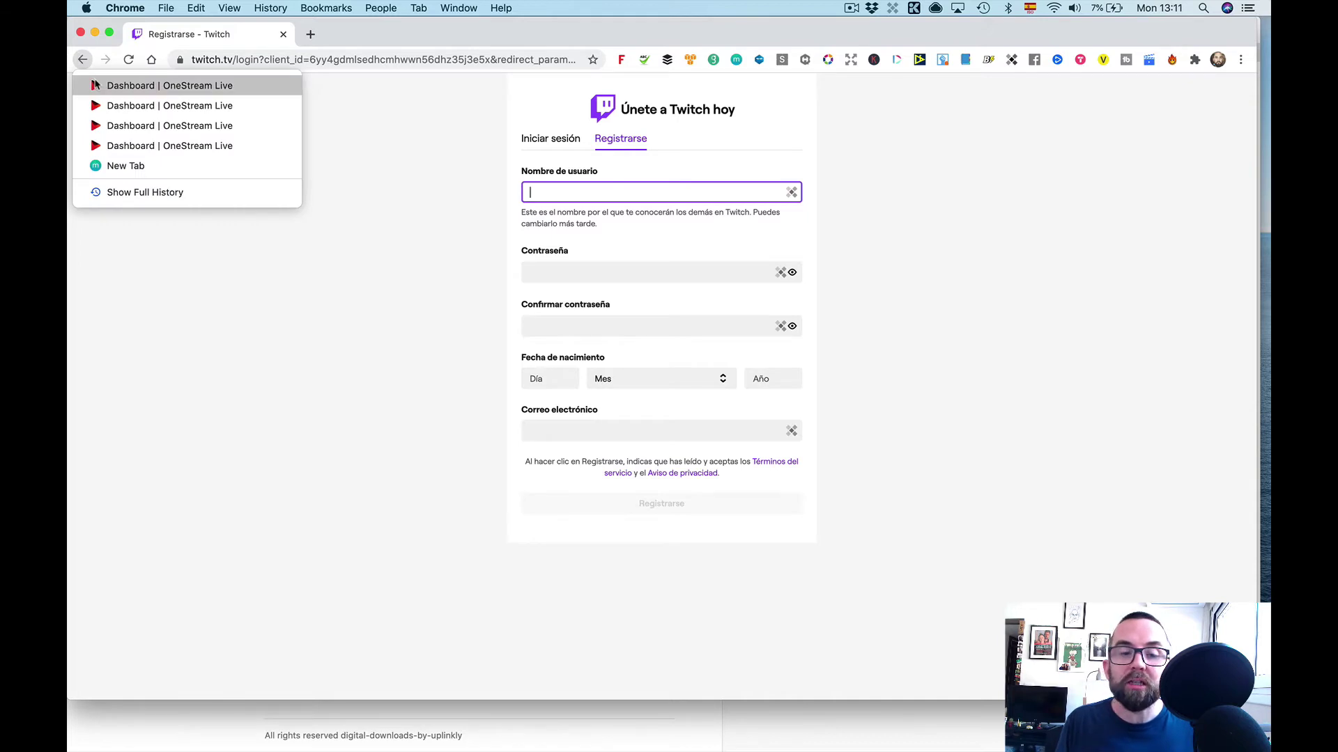
click(135, 94)
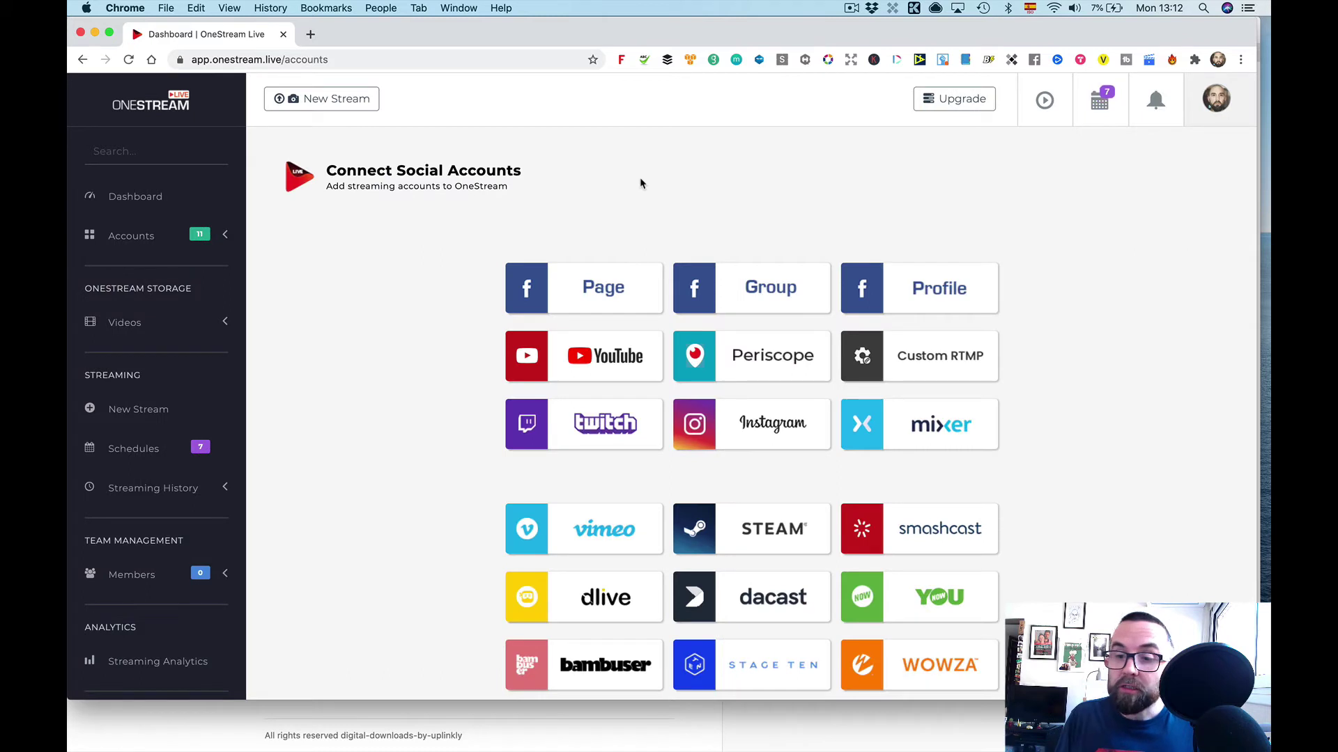
Look through the full range of streaming platforms available for connection
scroll(968, 359, down, 5)
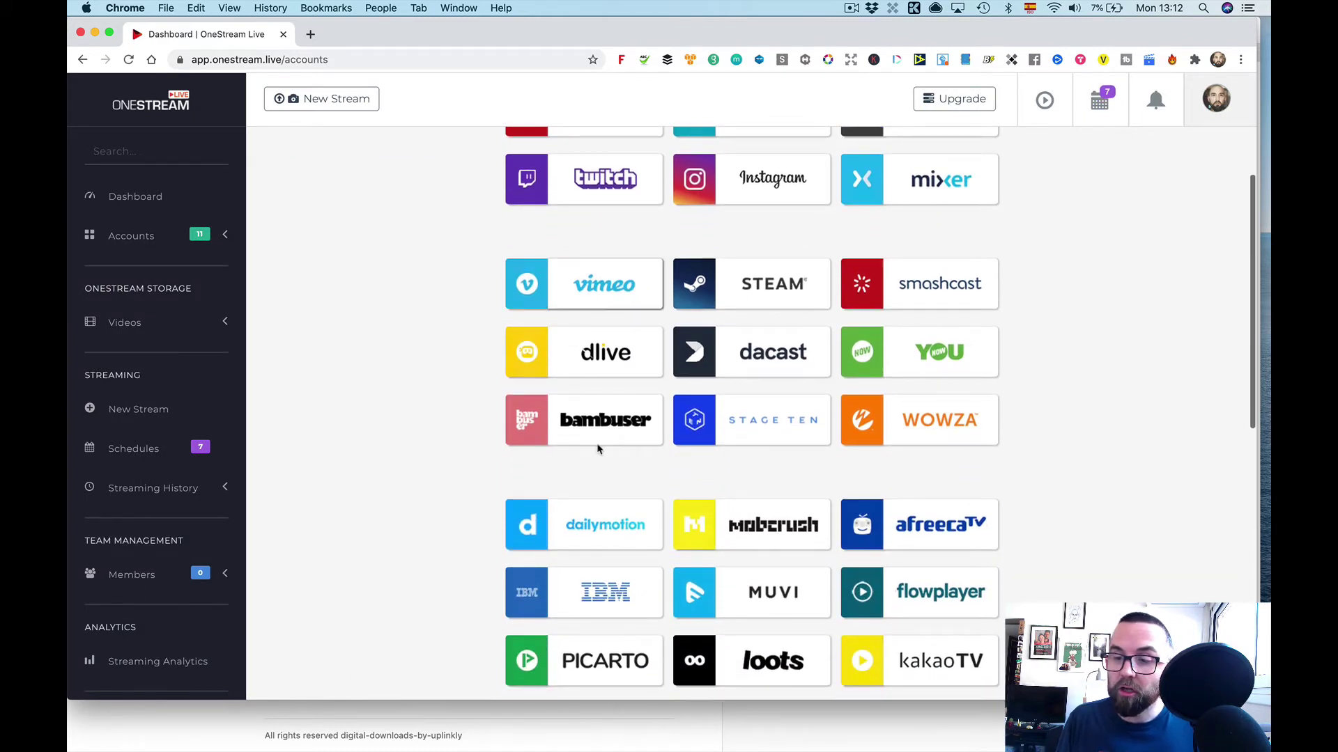
scroll(597, 448, down, 8)
scroll(891, 451, down, 5)
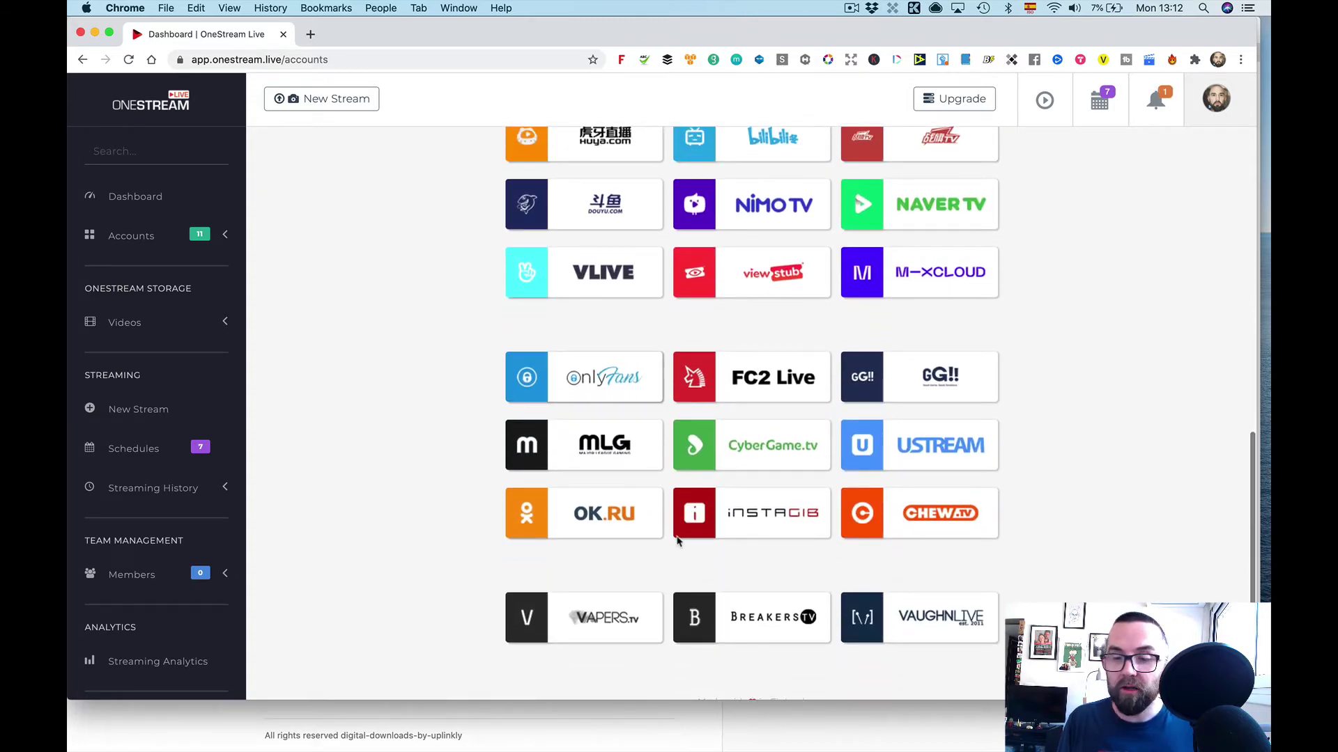
scroll(676, 542, up, 20)
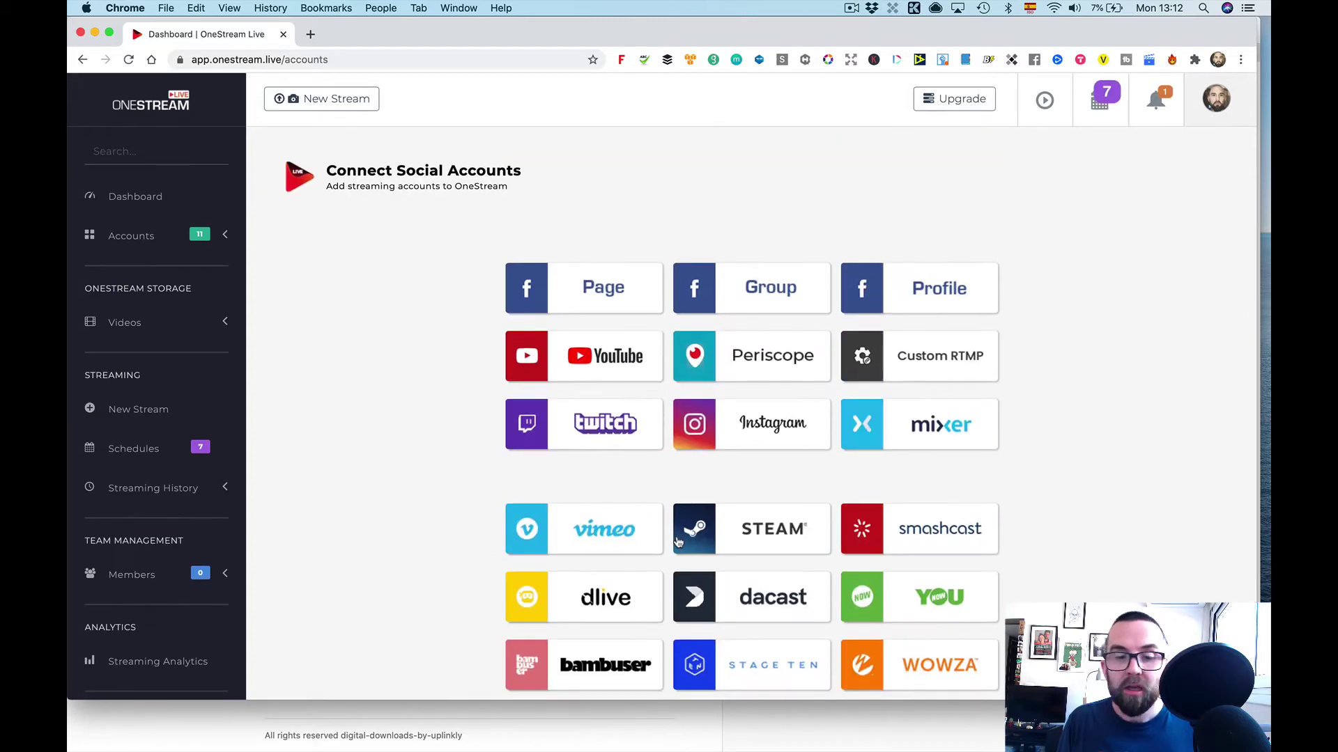
Return to the New Stream page, inspect the upload or record options and close them
click(139, 410)
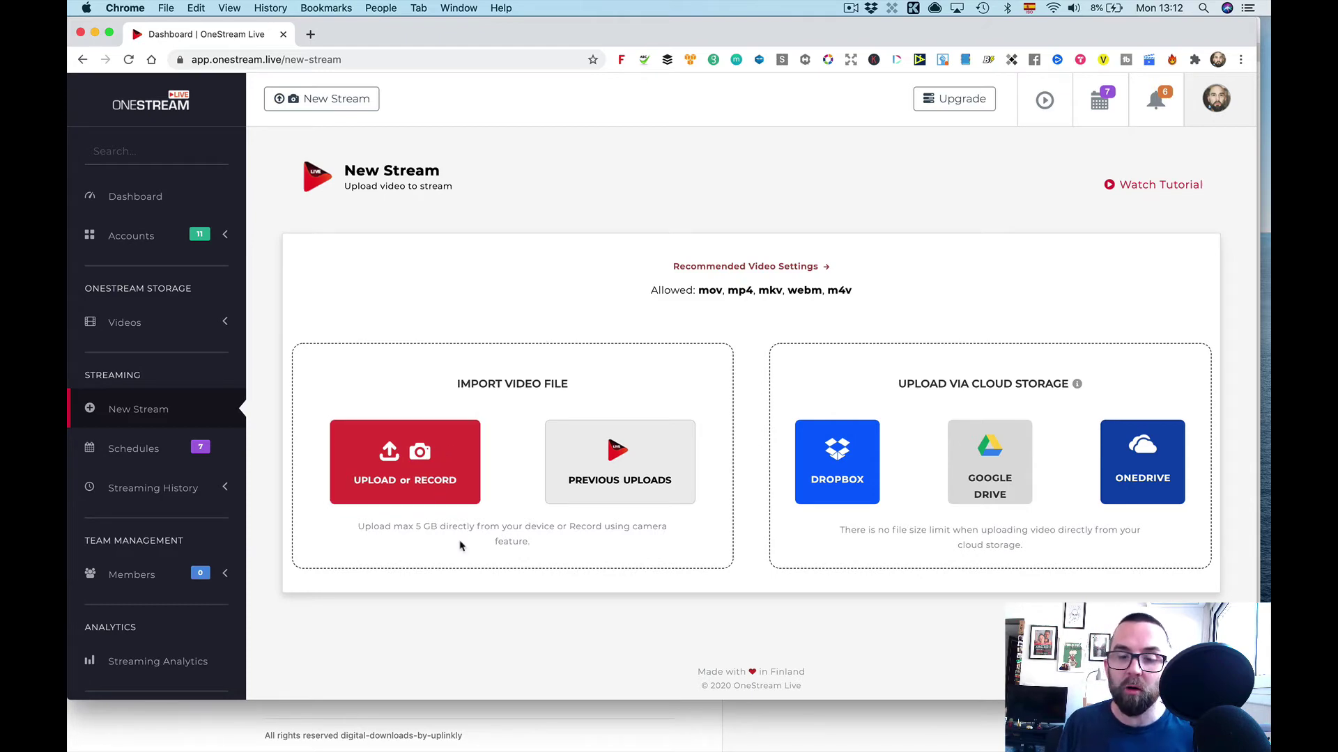
click(439, 498)
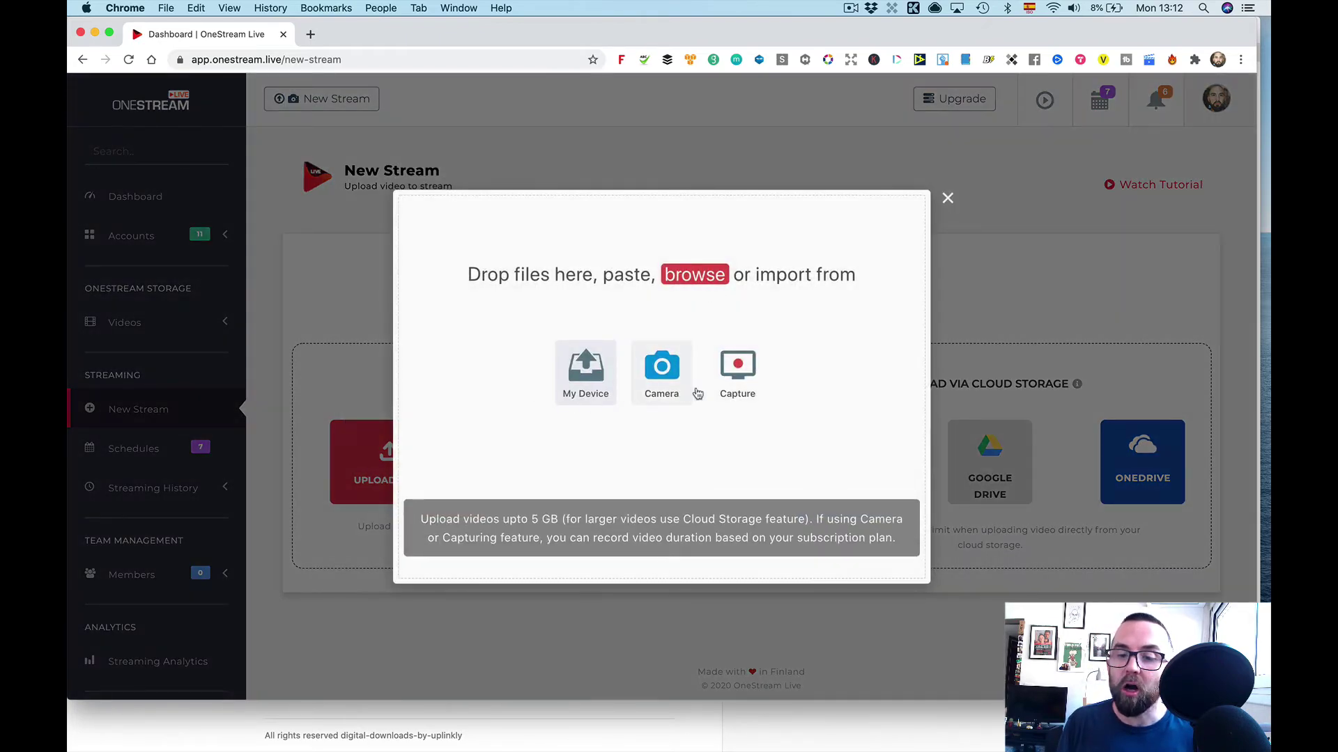
click(947, 199)
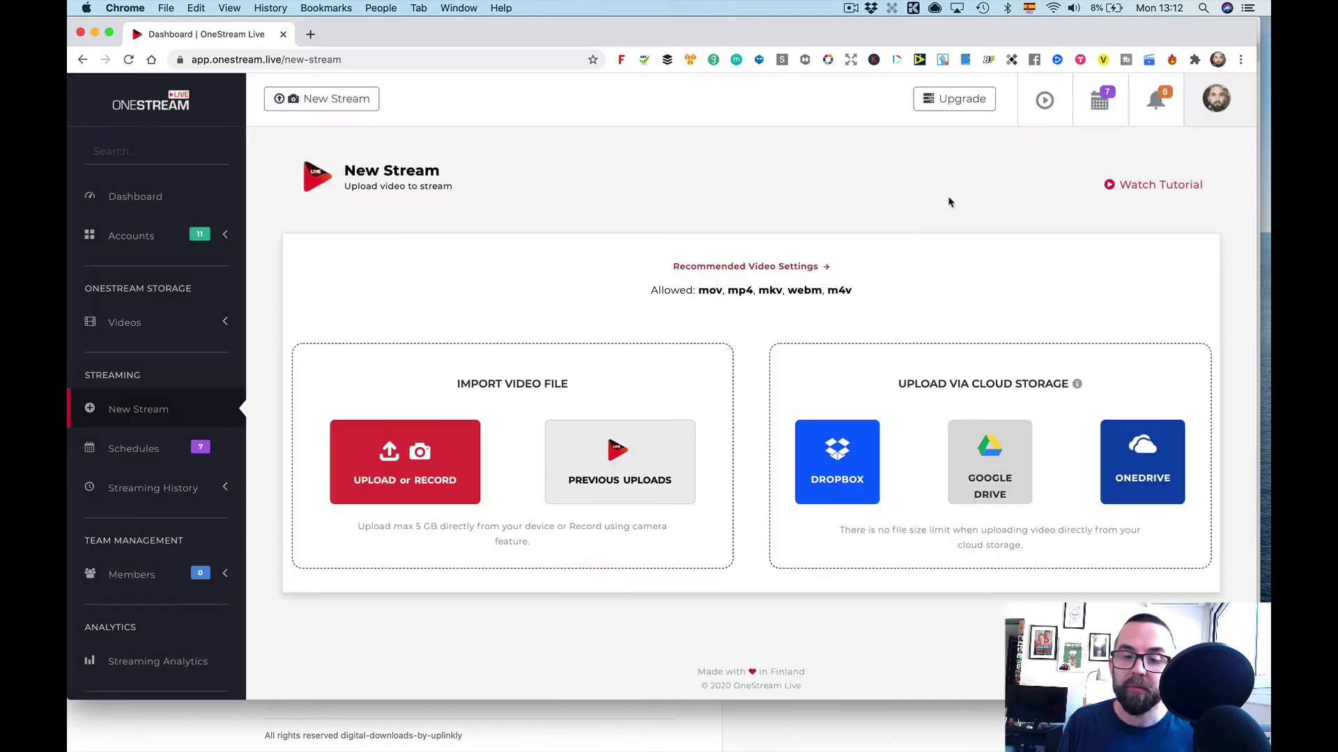
Choose experiences.mov from the previous uploads as the video for the new stream
click(613, 471)
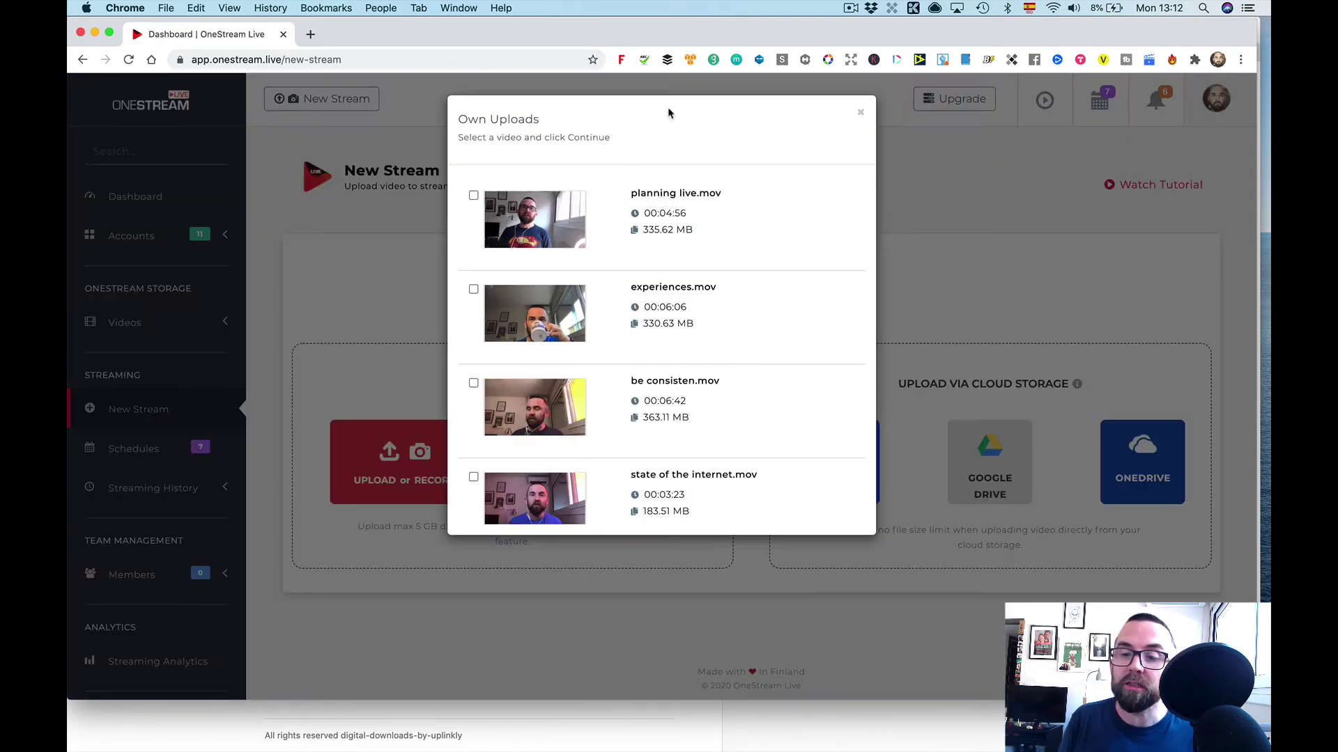
click(473, 289)
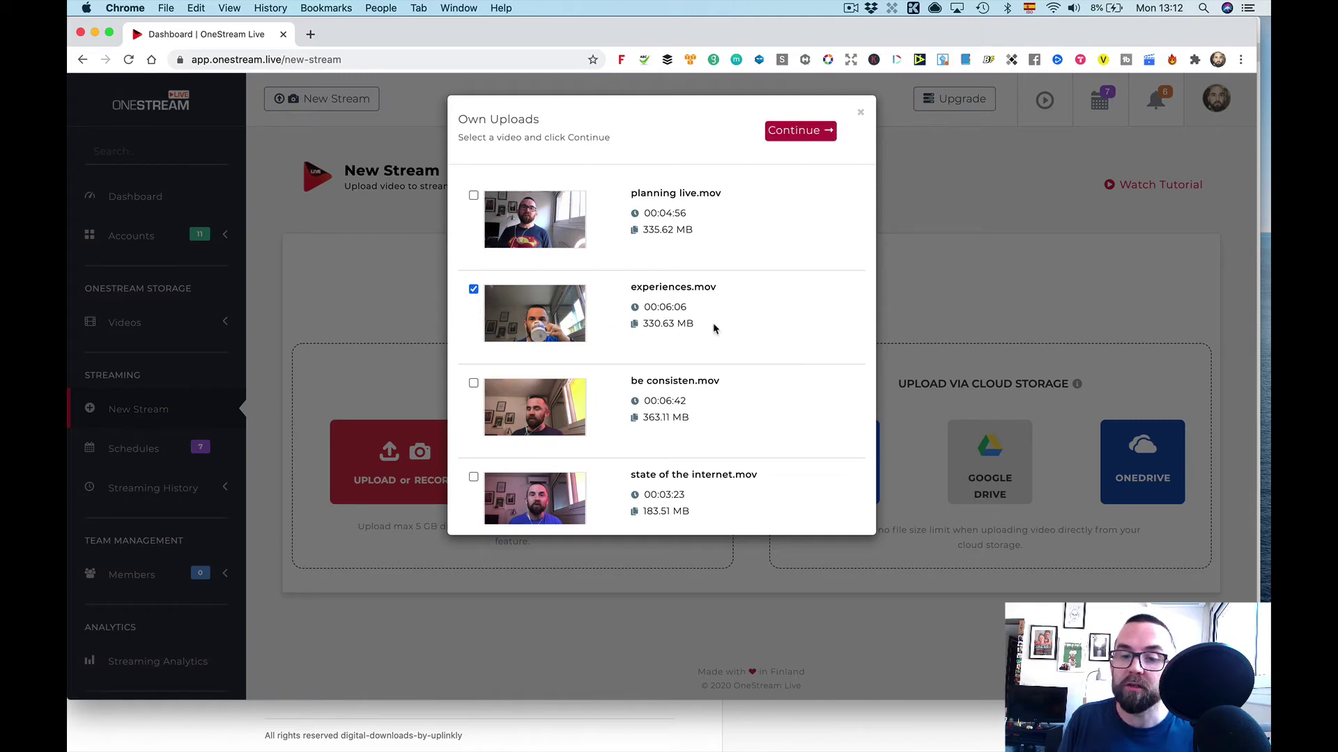
click(805, 135)
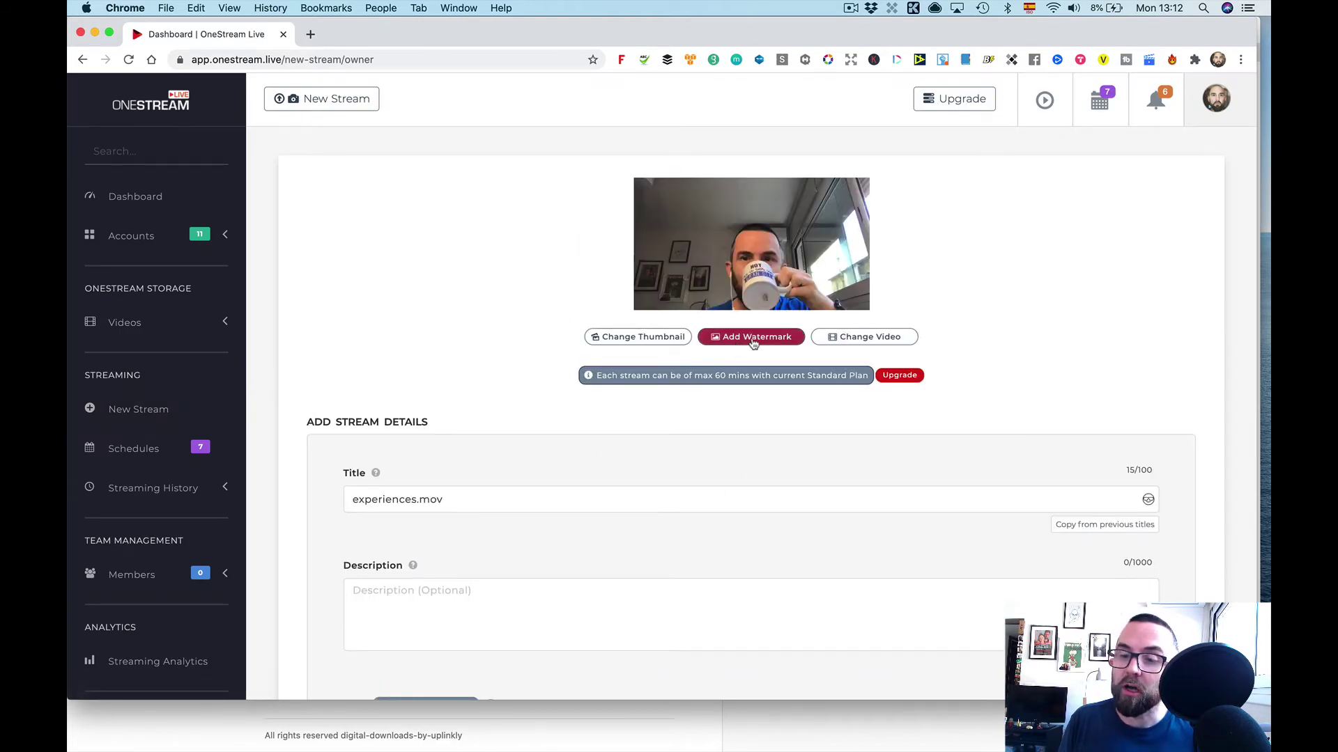
Add the round yellow portrait logo as a watermark on the stream video and apply it
click(753, 340)
scroll(756, 669, down, 3)
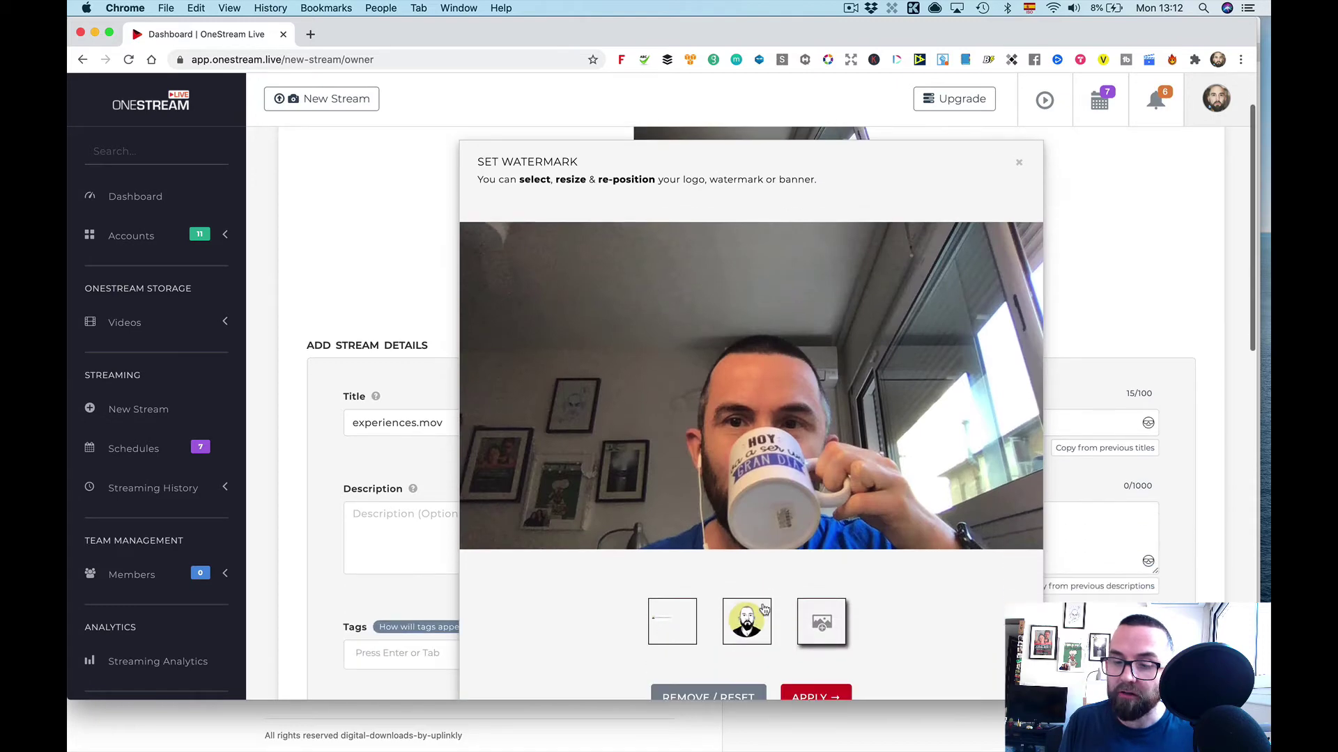
click(765, 589)
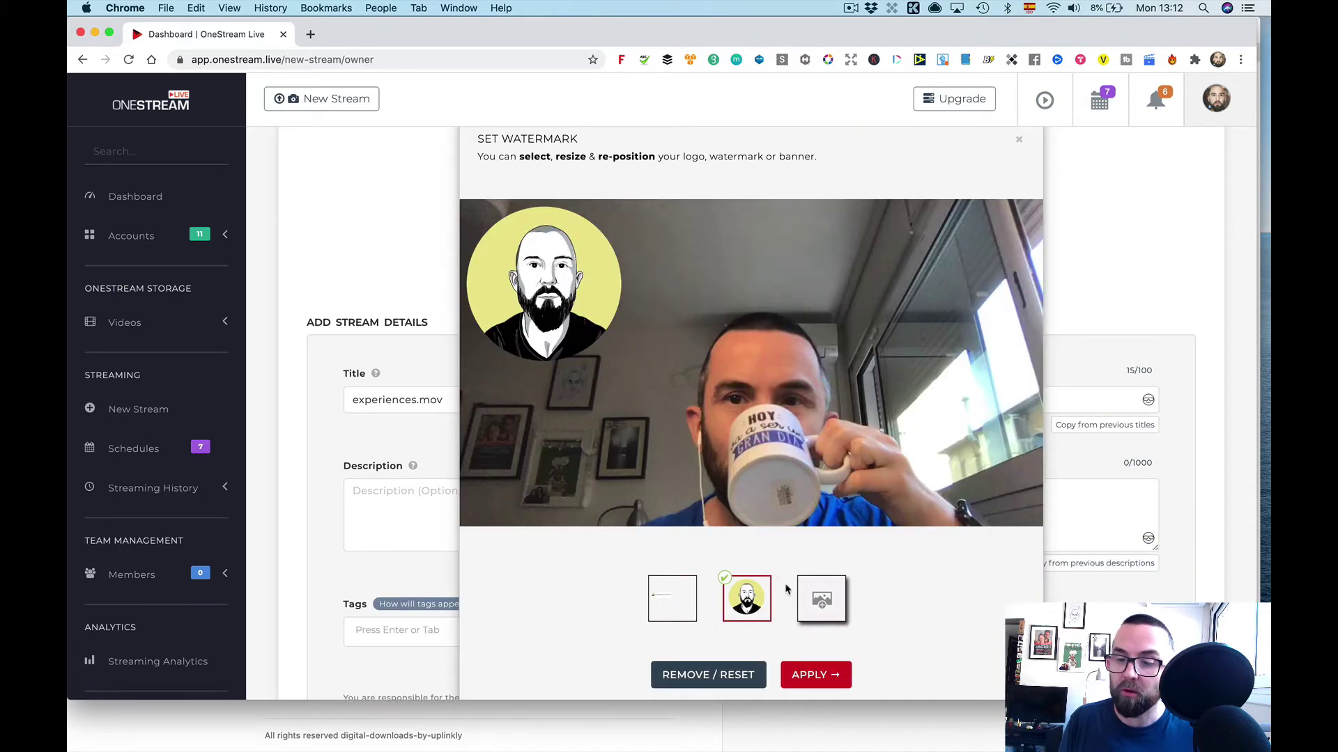
click(822, 676)
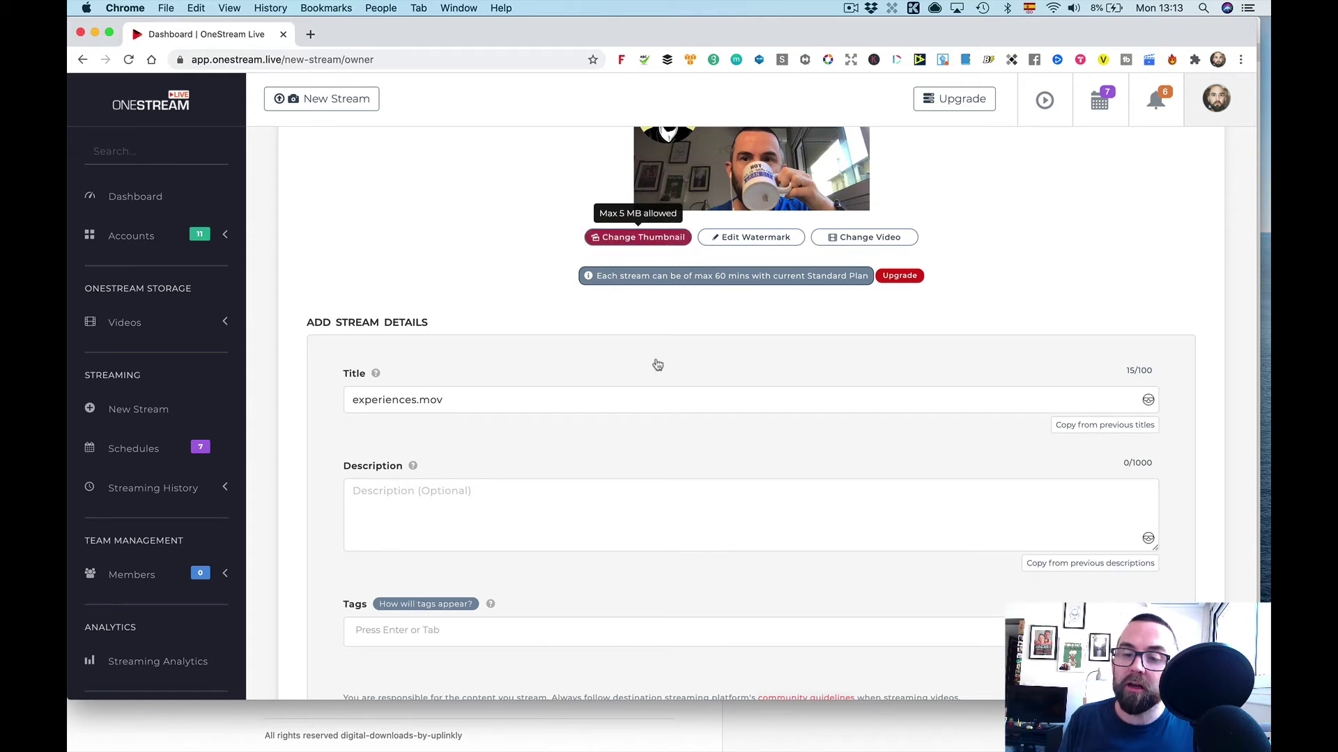
Change the stream's thumbnail to the image (COPY) Facebook Post 940x788 px (2).jpeg from the Downloads folder
click(634, 241)
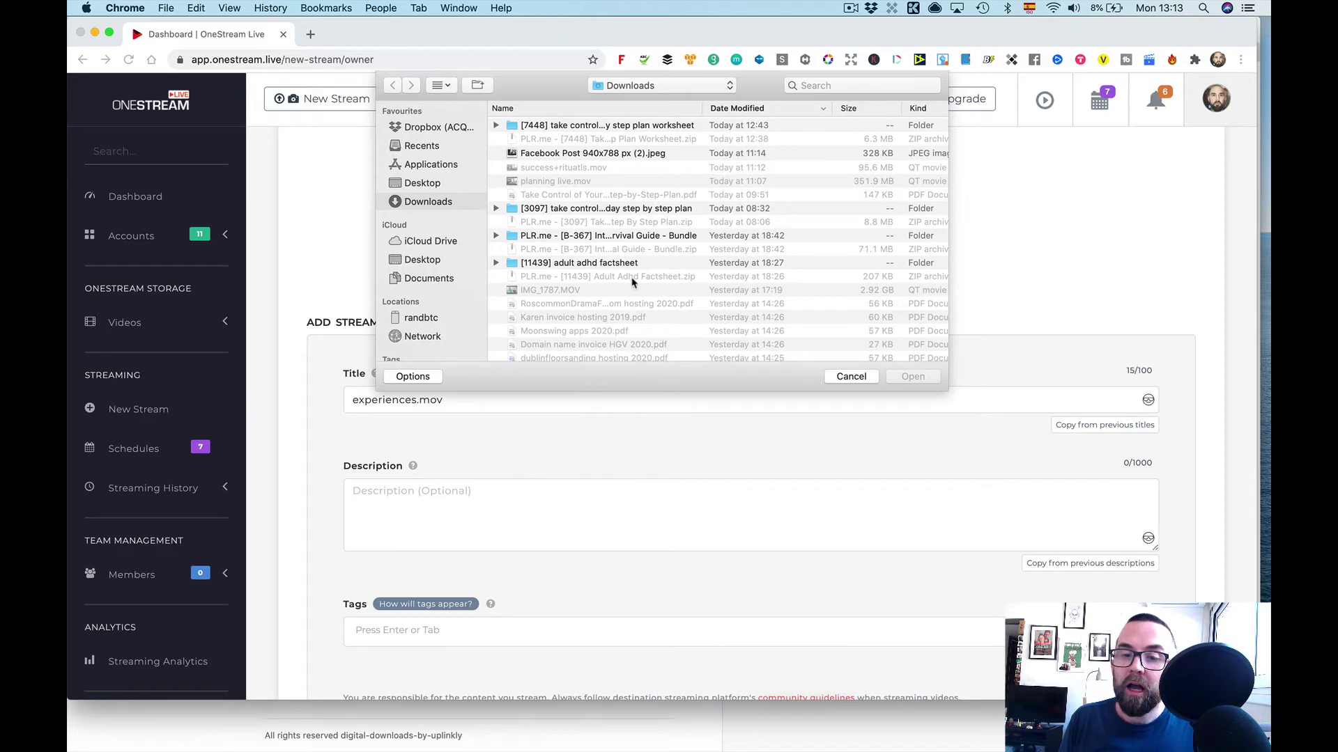
scroll(630, 284, down, 5)
scroll(632, 282, down, 2)
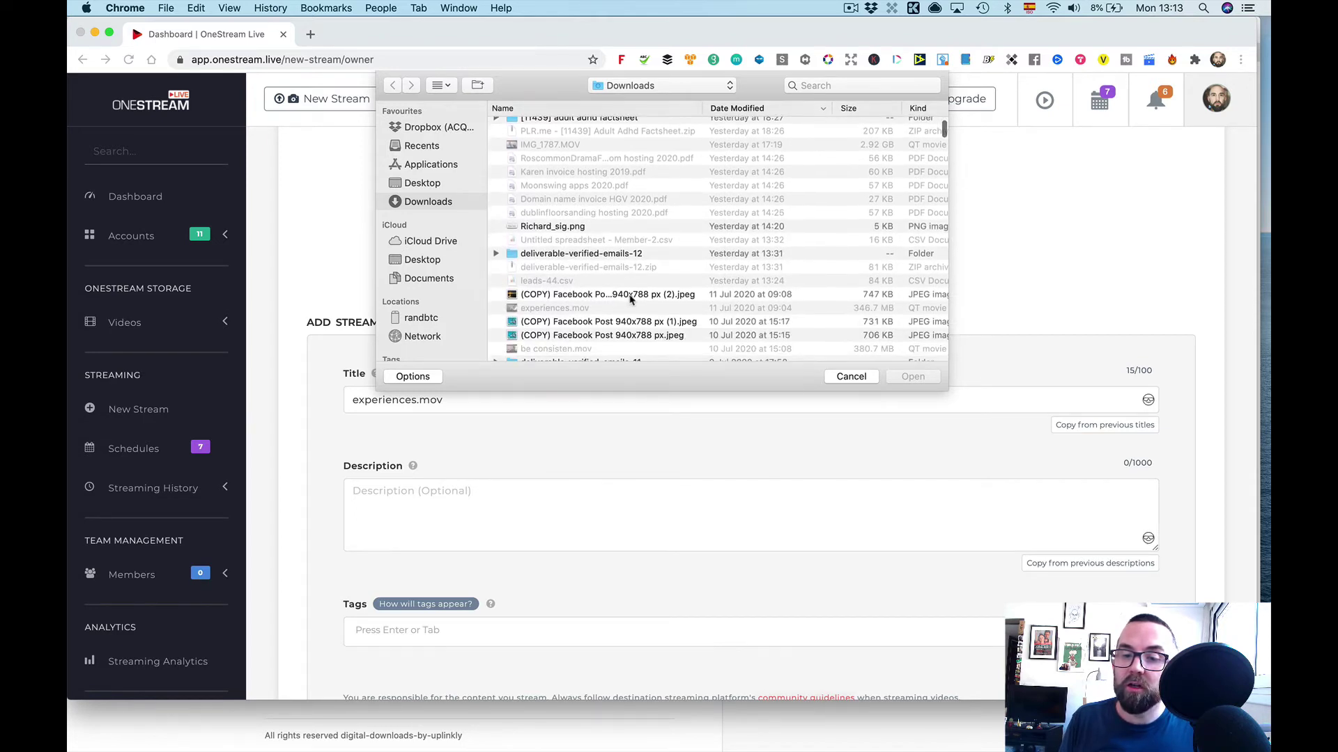
click(632, 296)
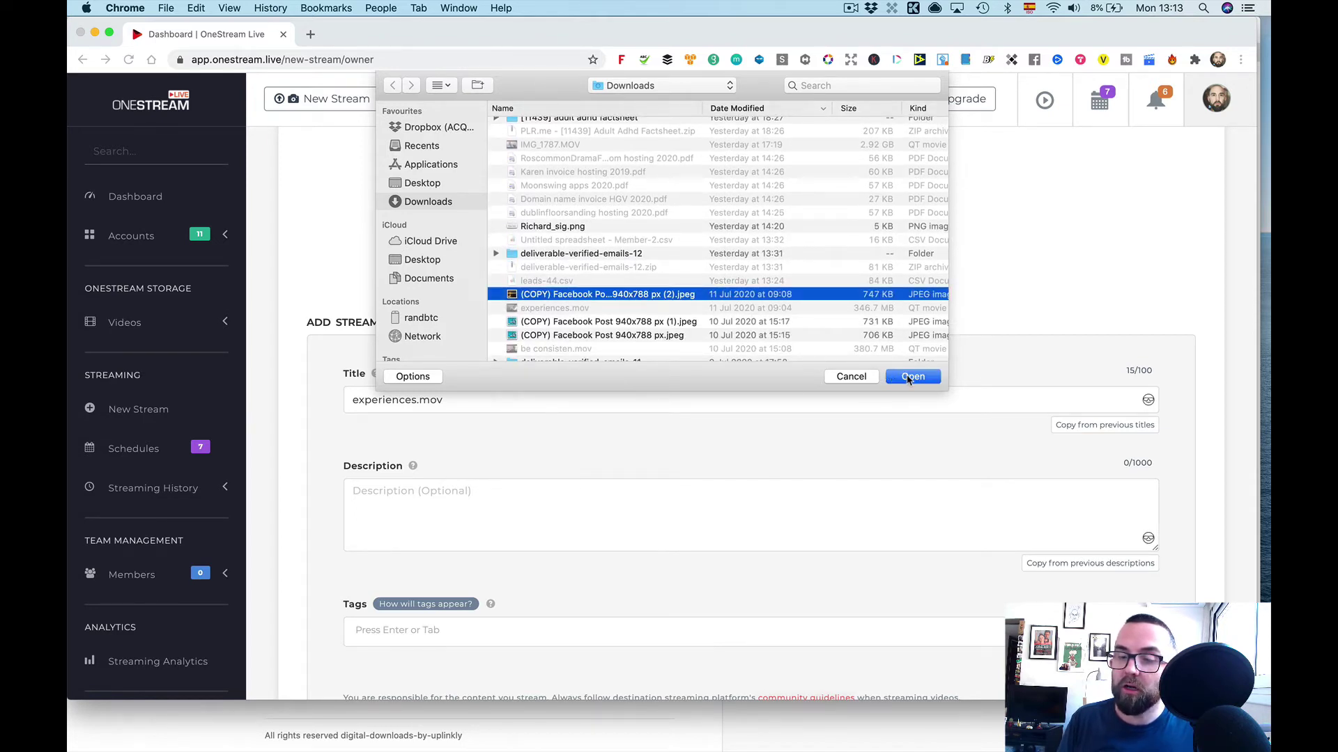
click(912, 376)
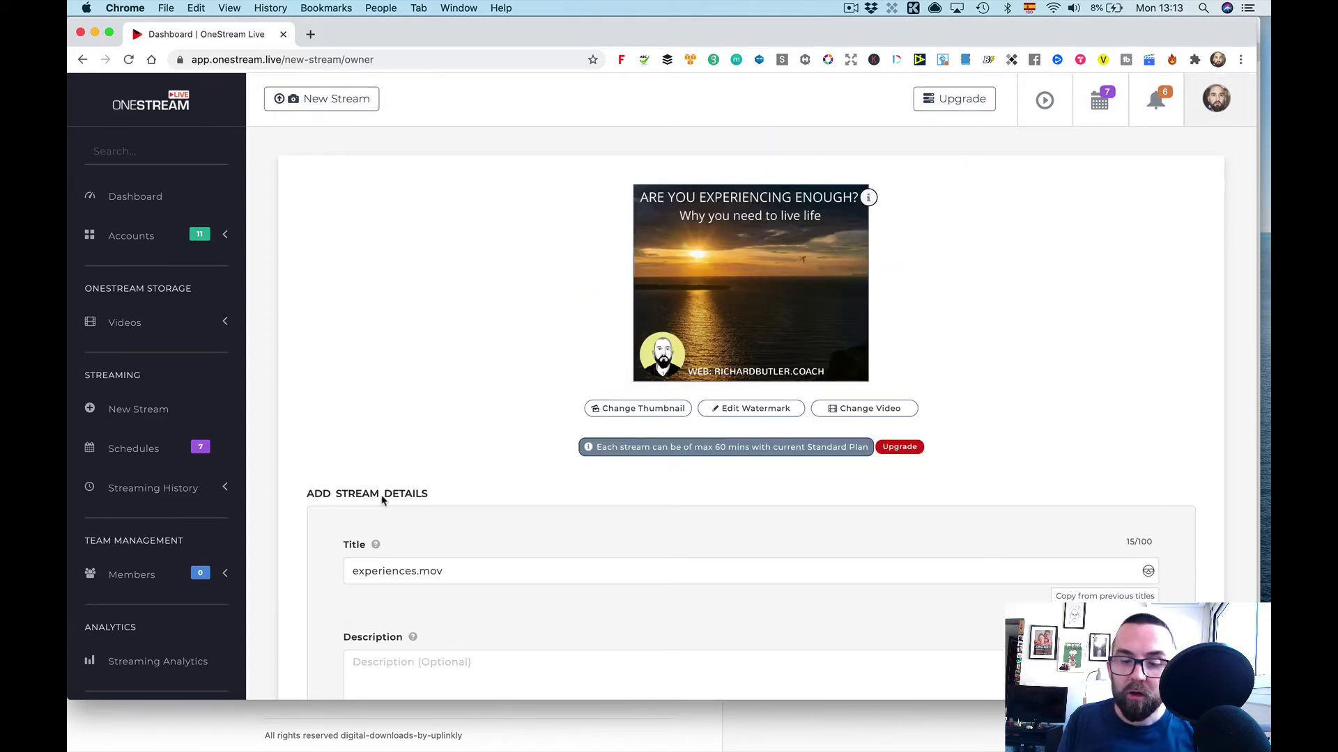
Review the title, description and tags fields and the date, time and time zone scheduling section
scroll(425, 634, down, 3)
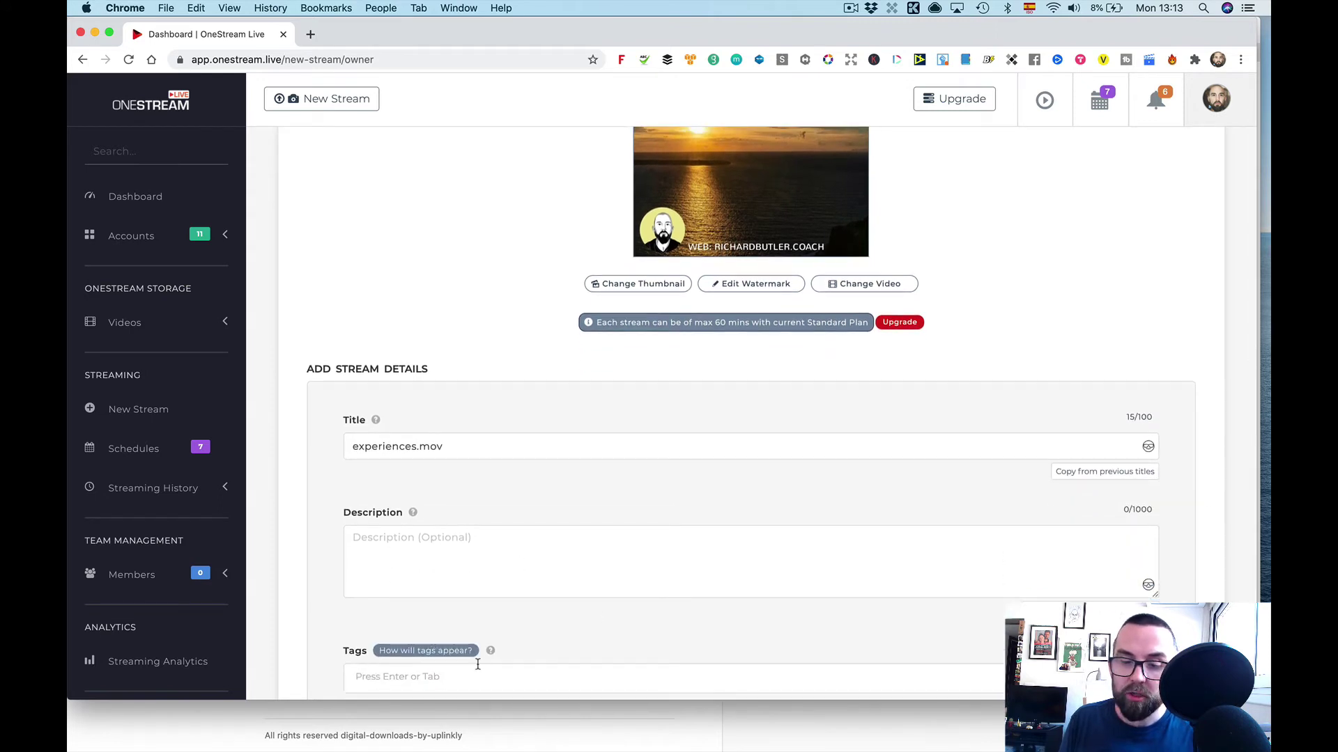
scroll(442, 668, down, 1)
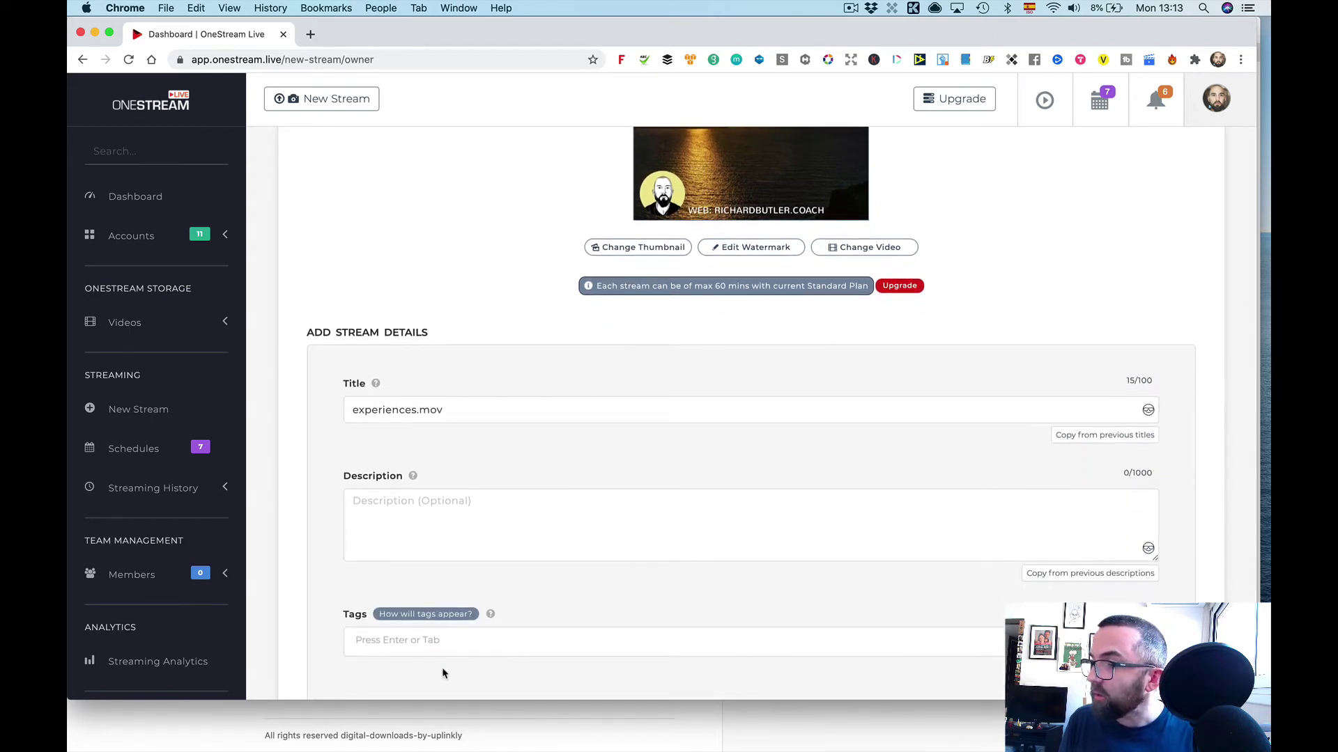
scroll(443, 673, down, 7)
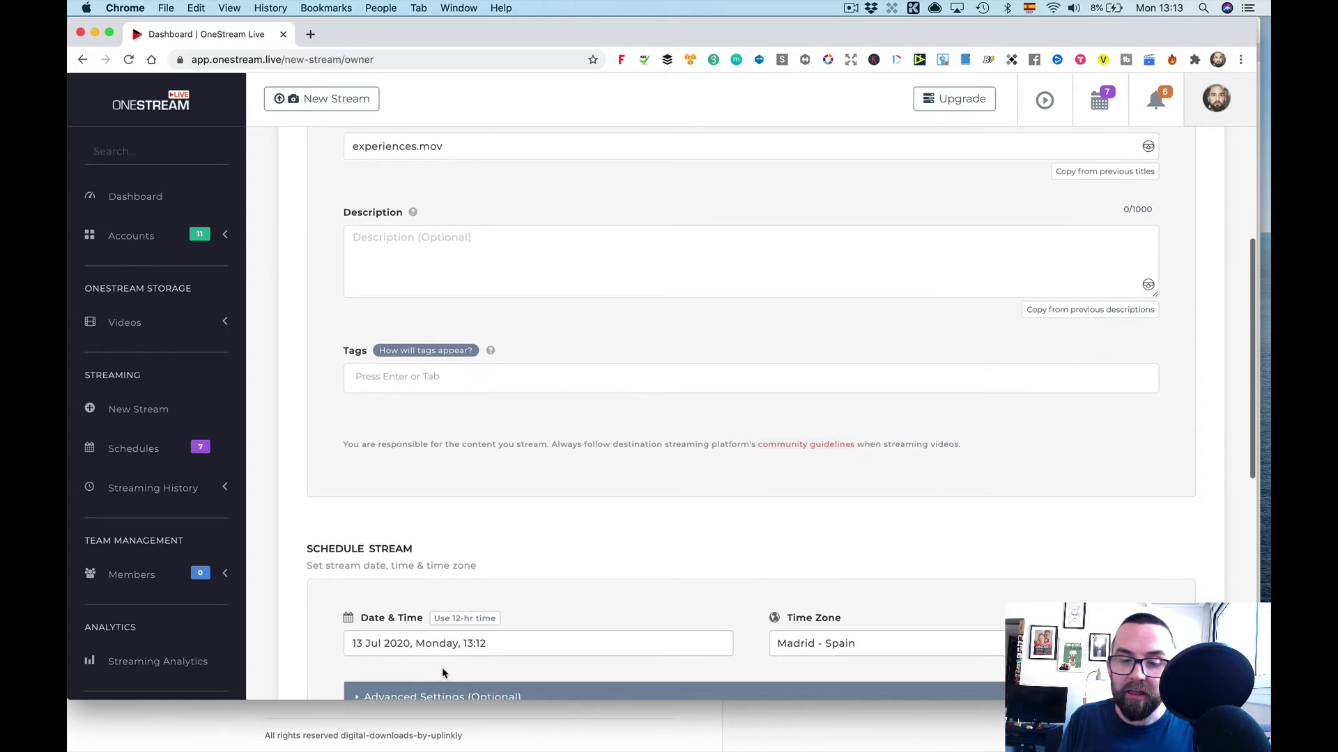
scroll(458, 559, down, 1)
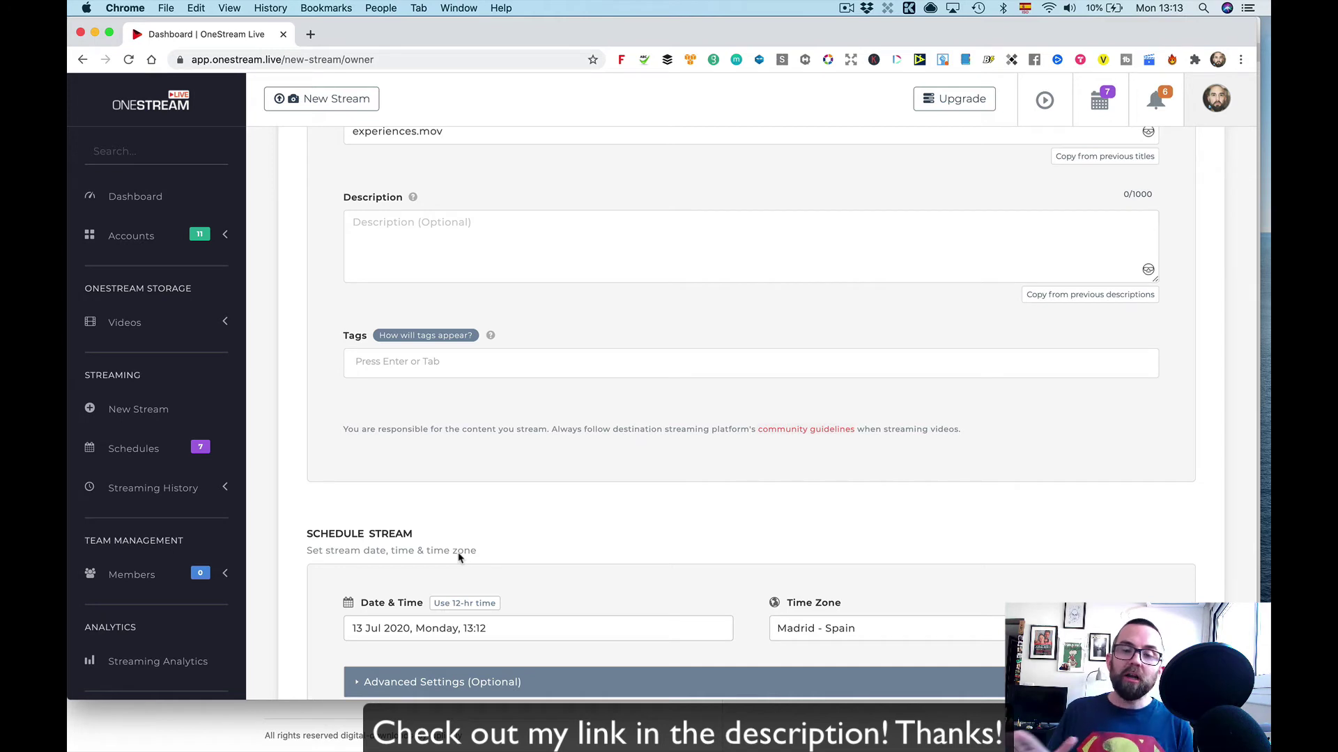
scroll(458, 557, up, 5)
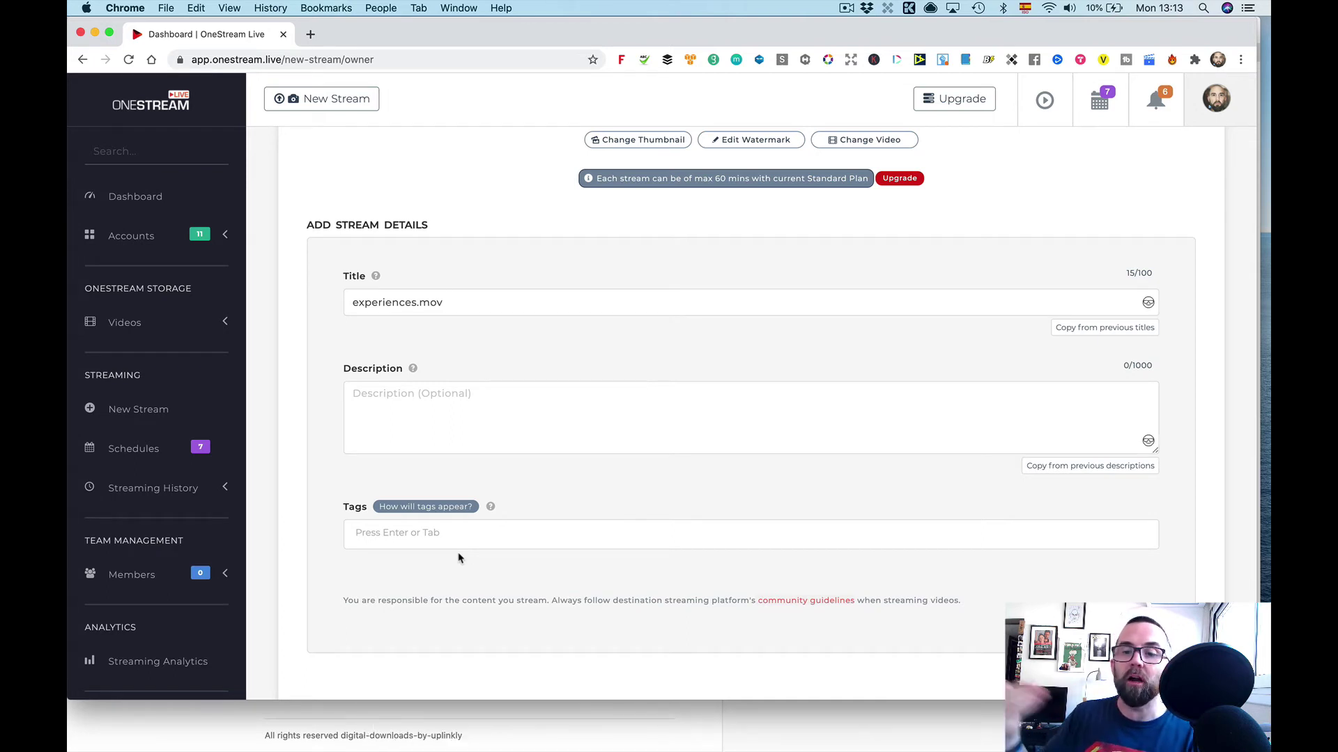
Set the stream's scheduled date to 14 Jul 2020, keeping the time at 13:12
scroll(458, 557, down, 5)
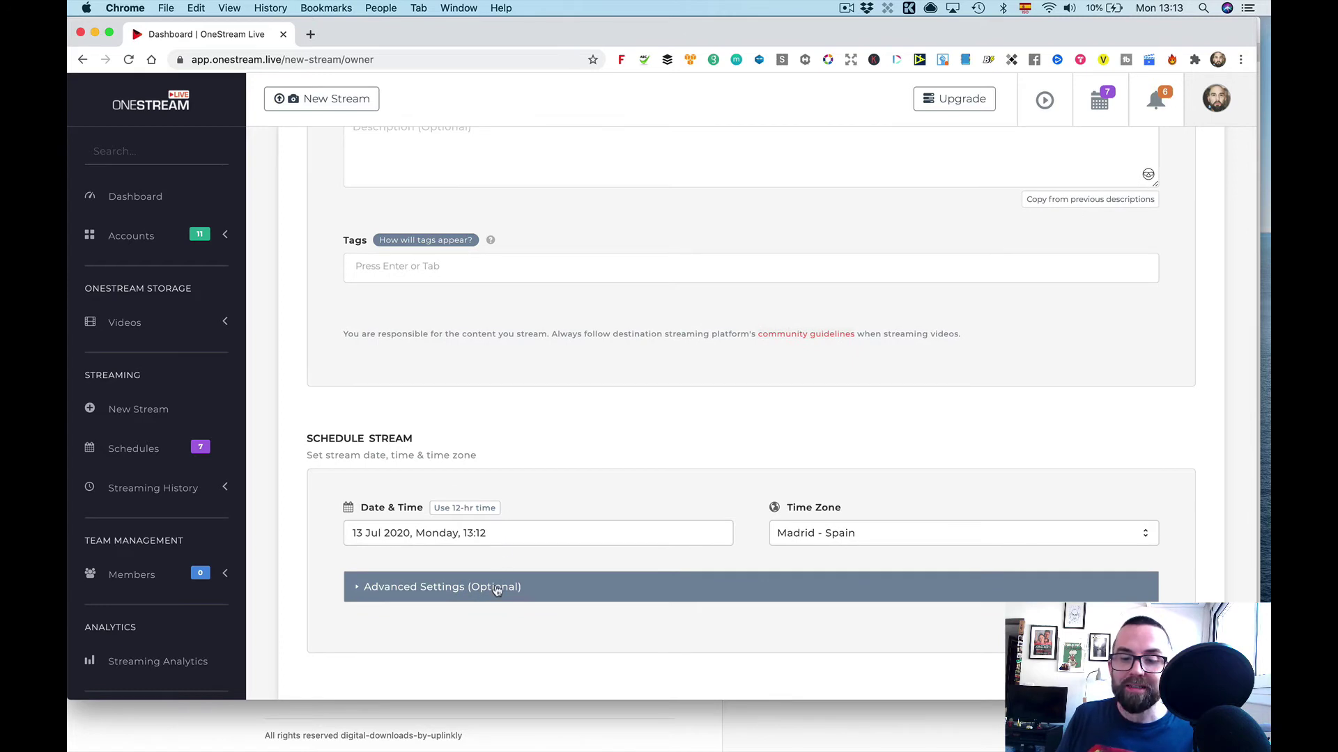
click(475, 532)
scroll(466, 594, down, 2)
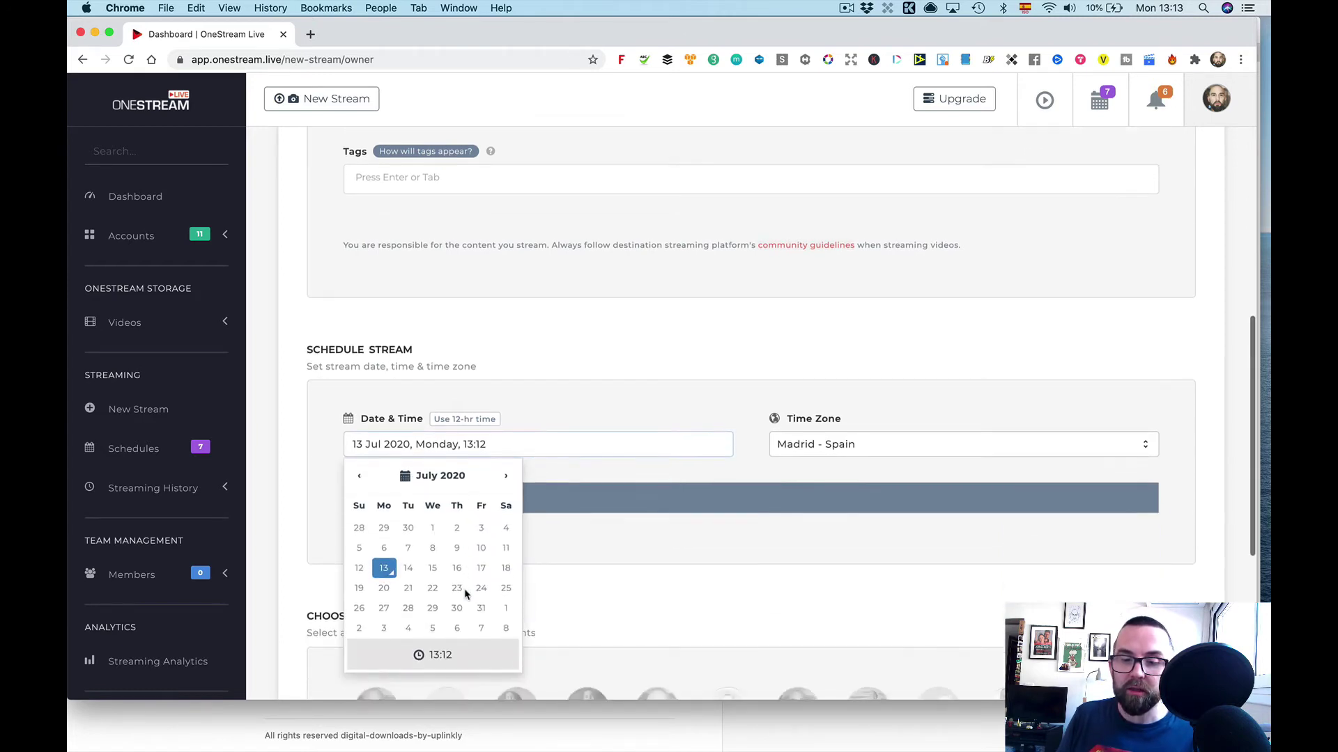
click(408, 567)
click(667, 553)
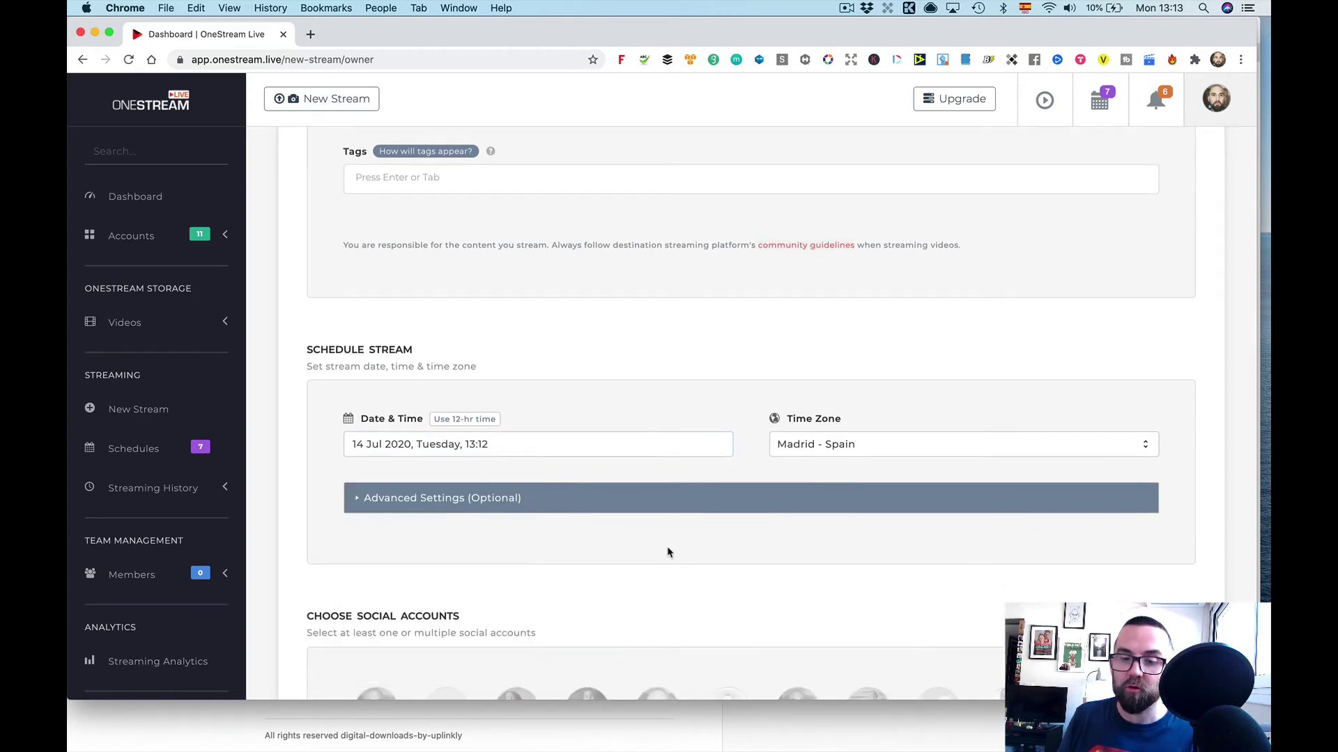
Expand the advanced settings and set the event notification to 0 days and 8 hr before the stream
click(558, 516)
scroll(558, 516, down, 3)
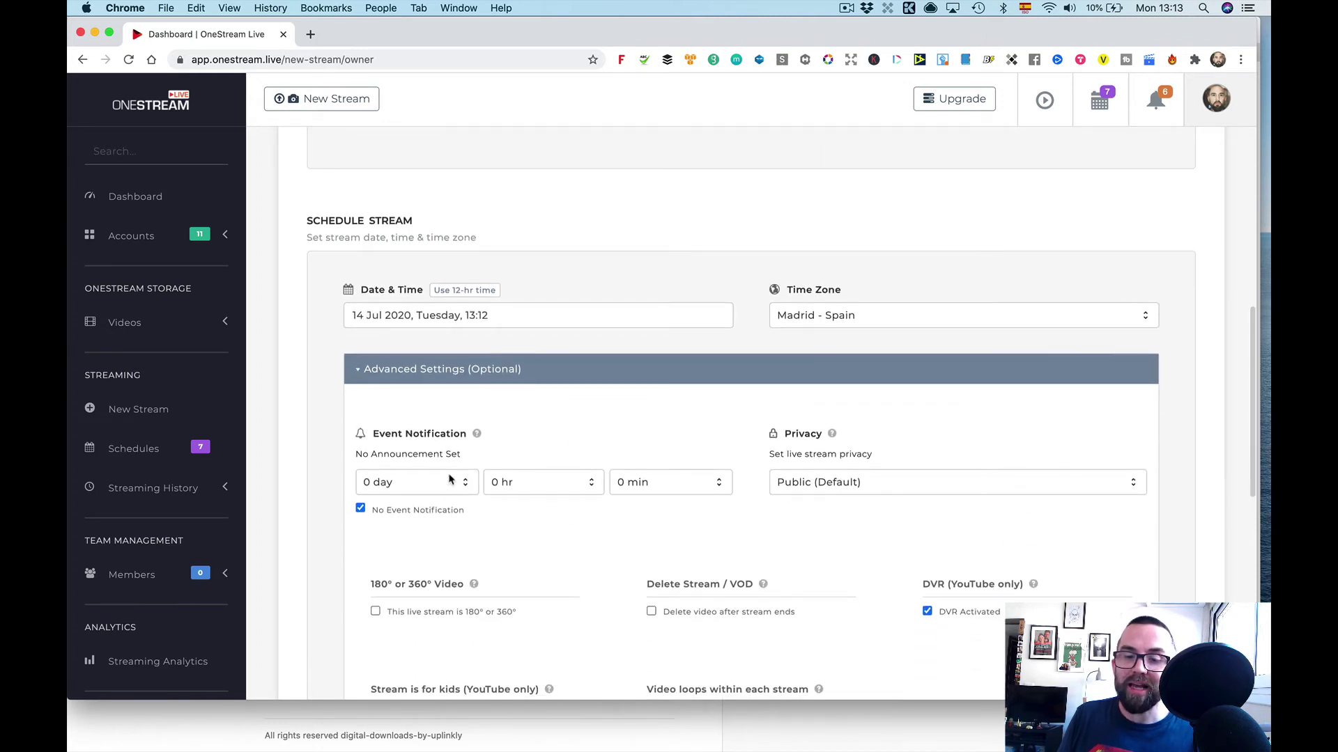
click(441, 478)
click(408, 539)
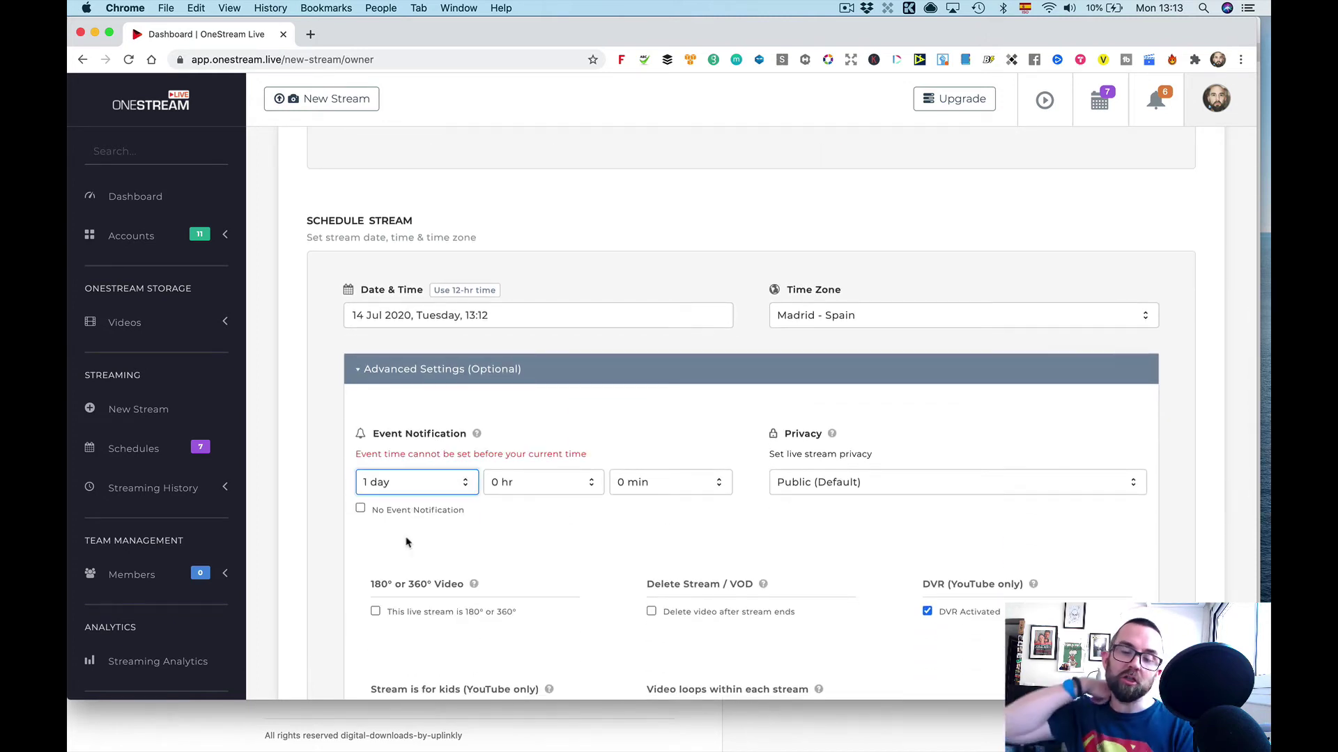
click(417, 480)
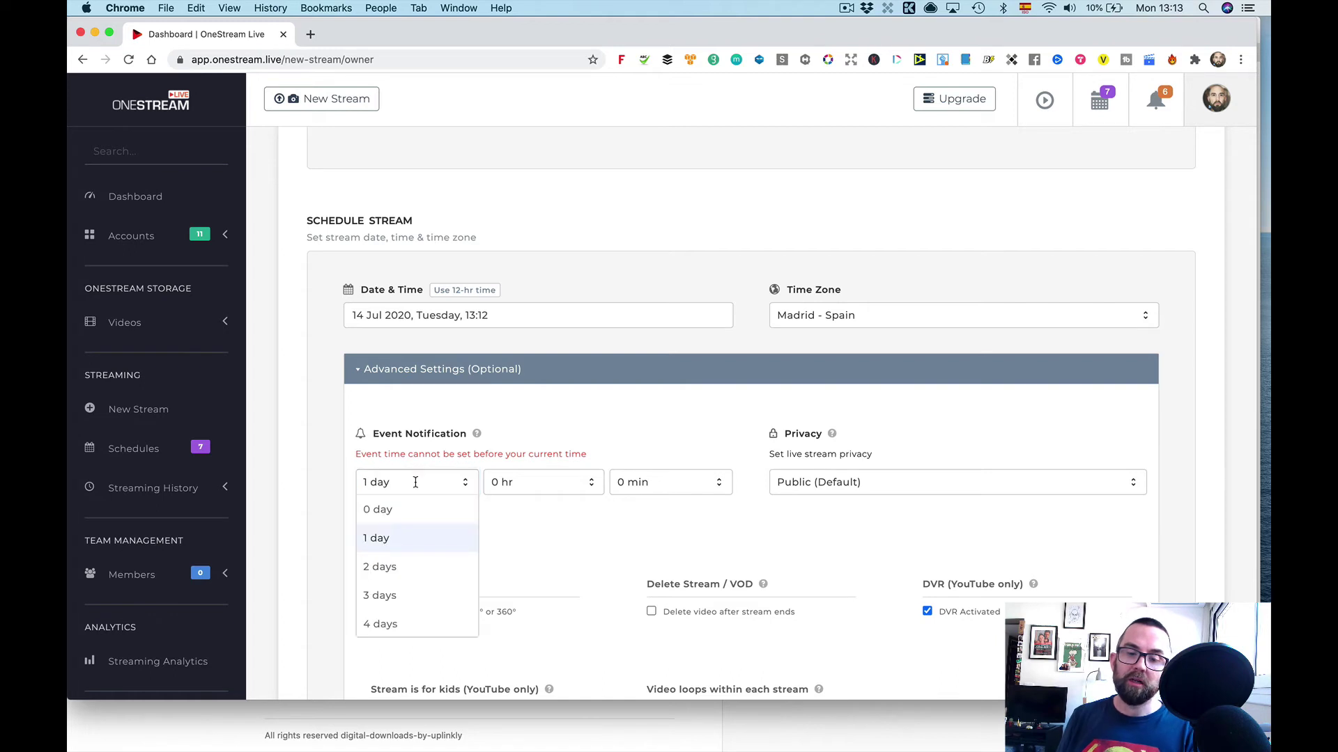
click(396, 510)
click(527, 483)
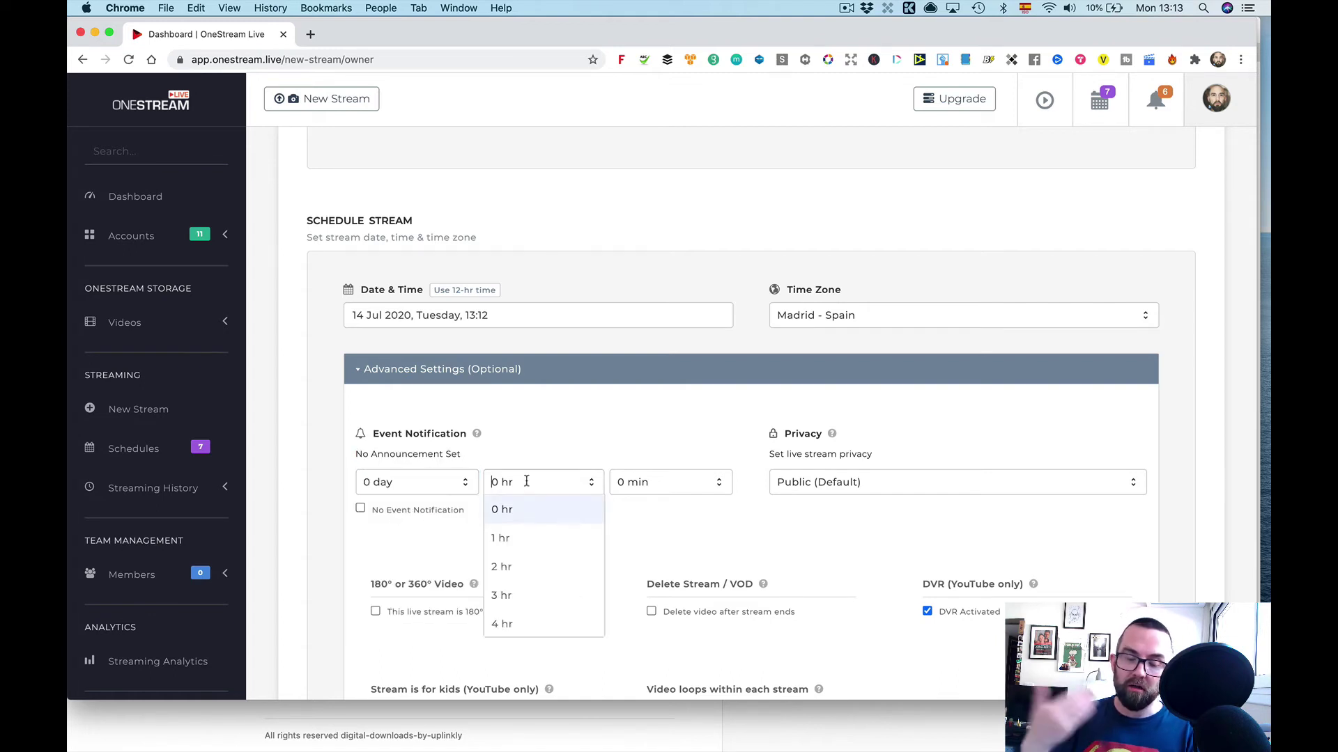
scroll(526, 558, down, 5)
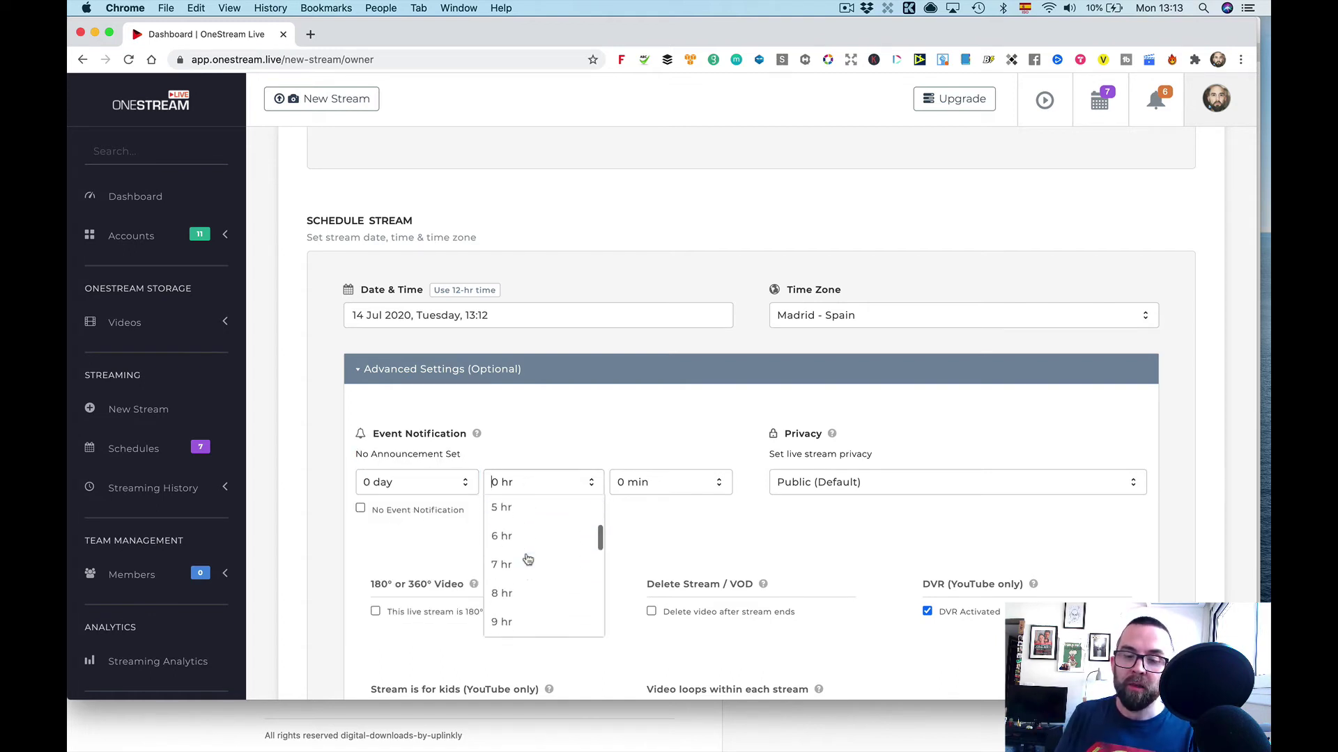
click(519, 587)
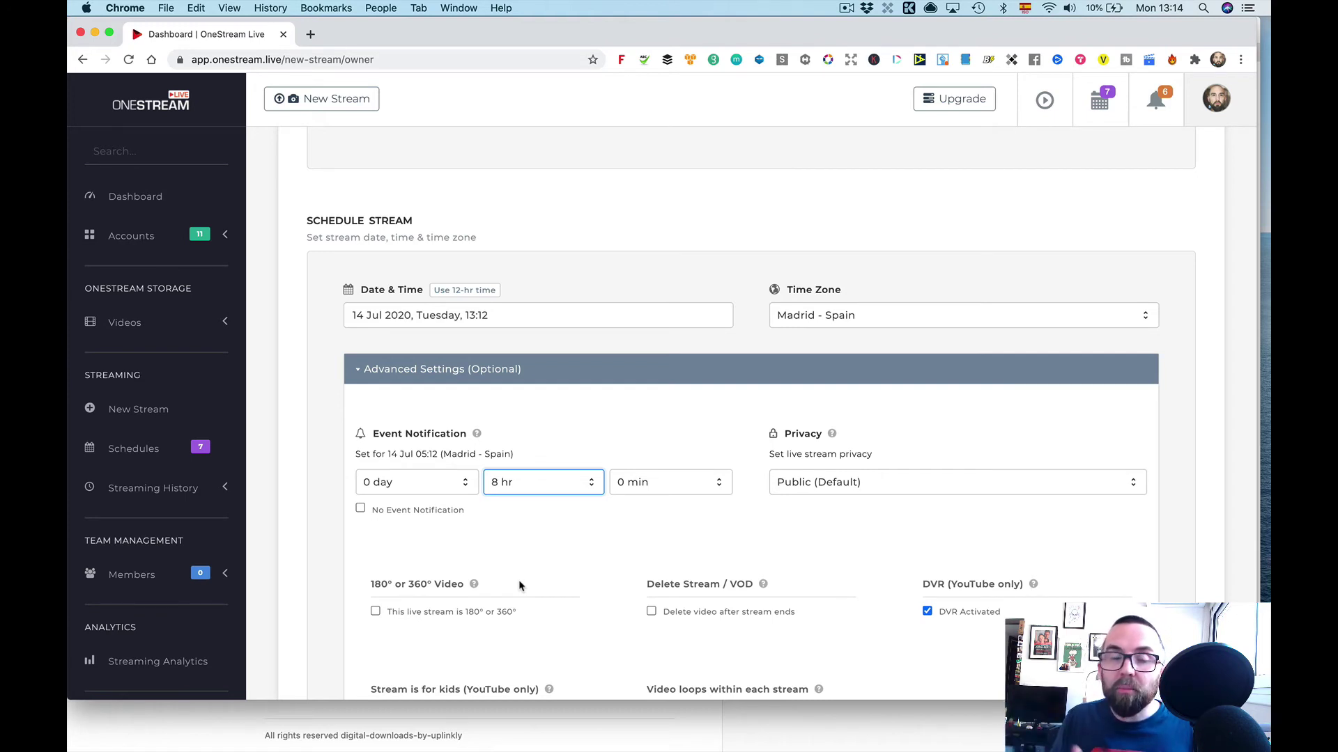
Select both YouTube channels, each with the New Event method, and the third account, a Facebook one, as the stream's destinations
scroll(519, 586, down, 5)
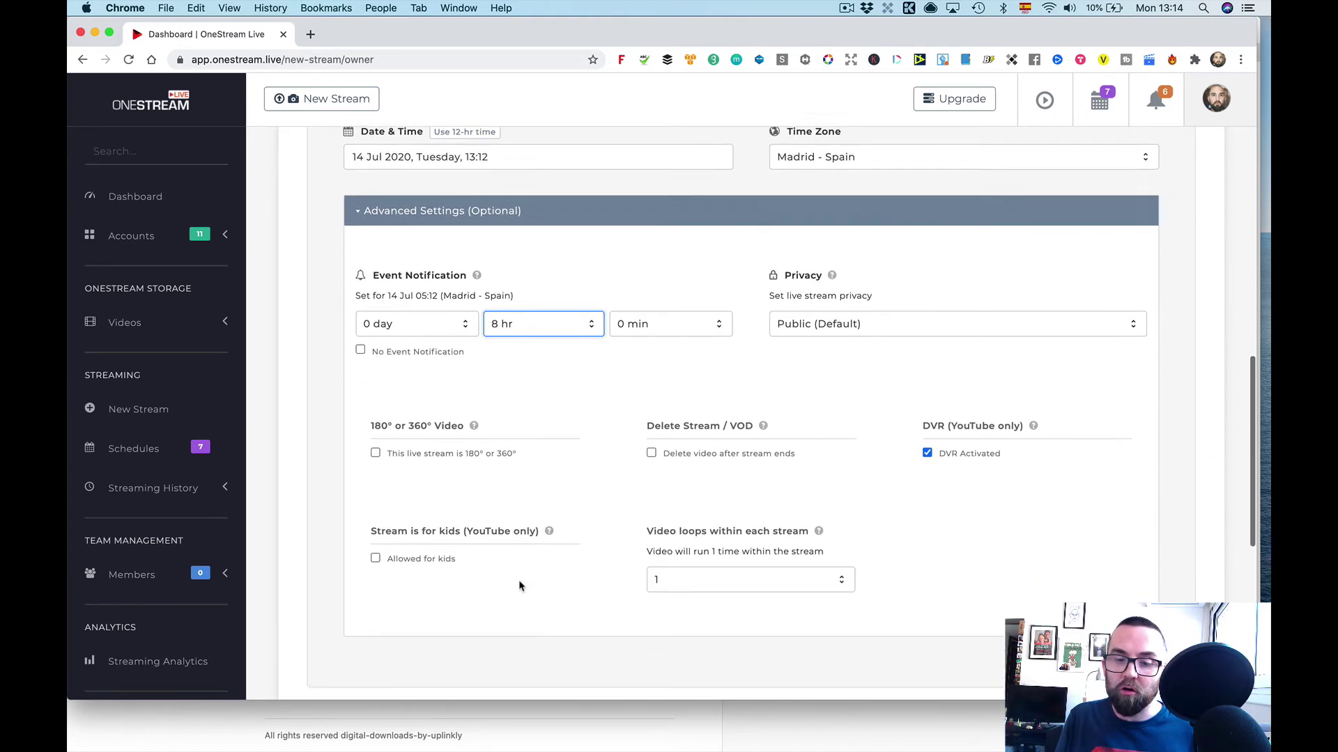
scroll(519, 585, down, 6)
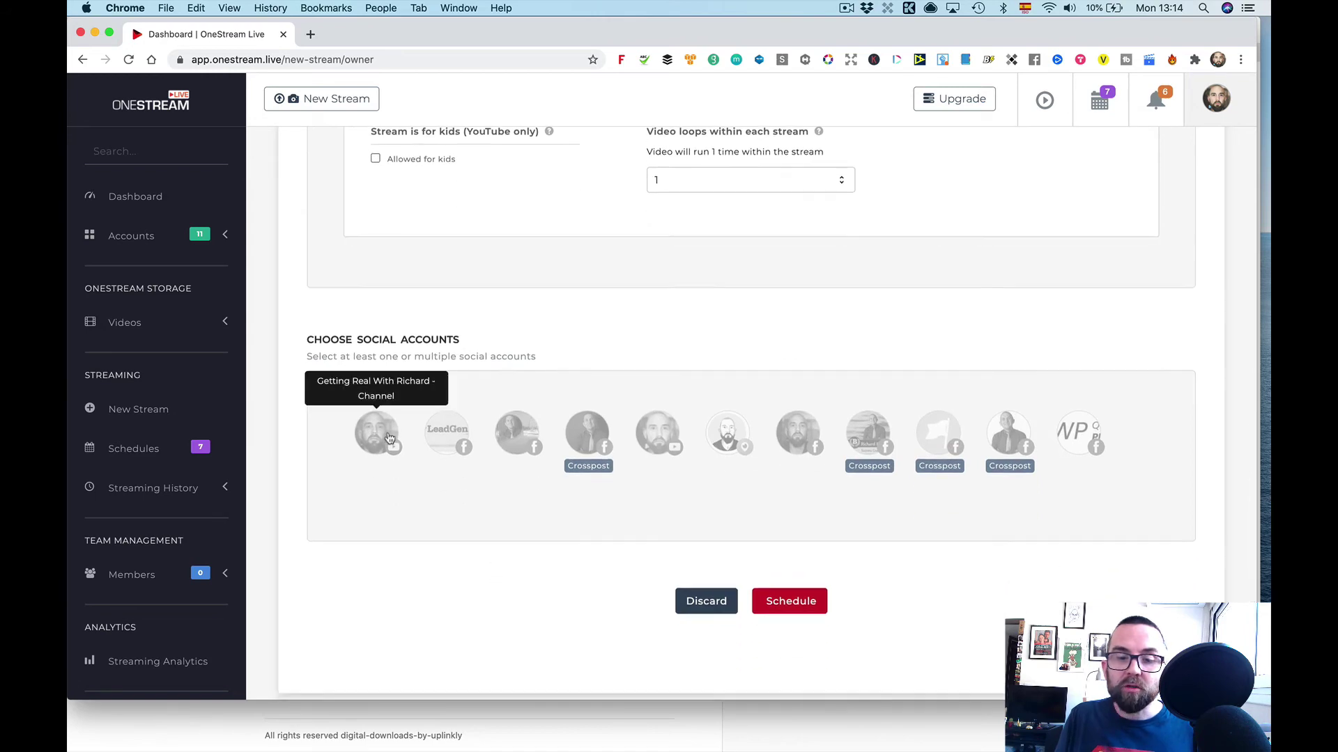
click(389, 438)
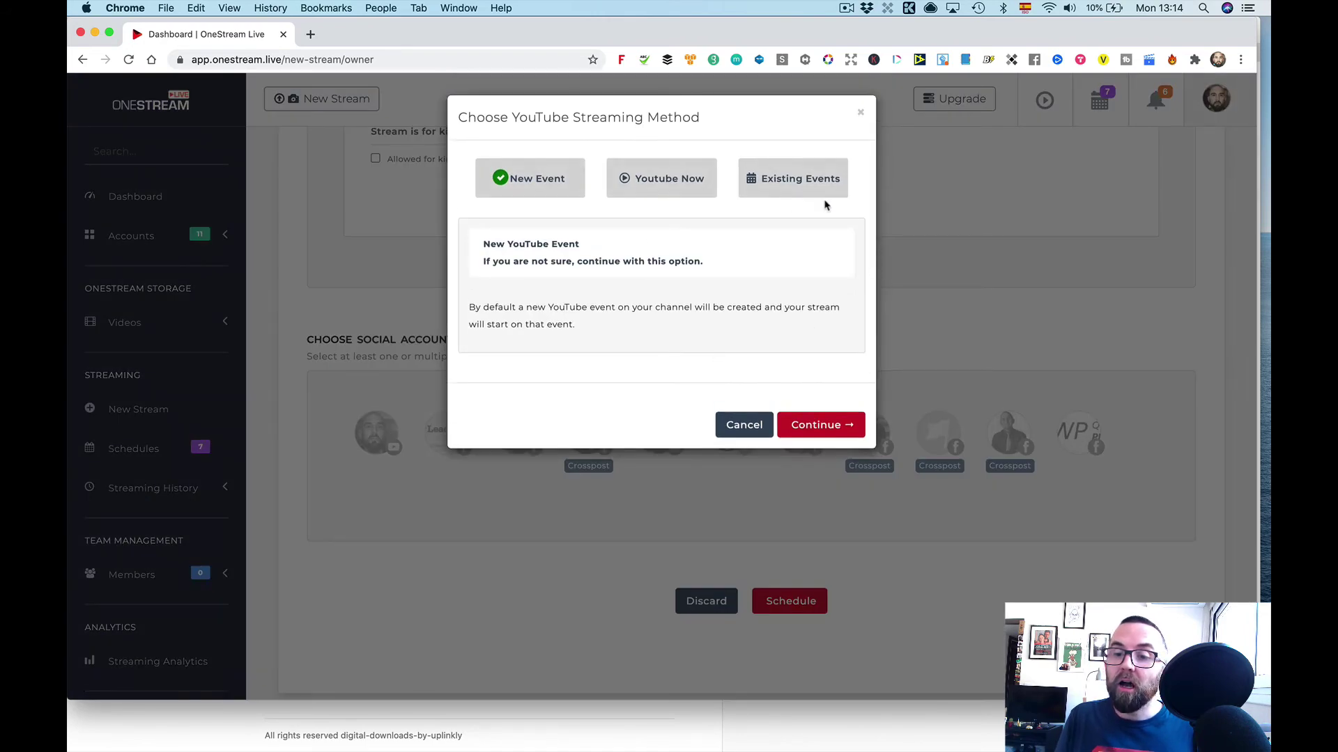
click(823, 430)
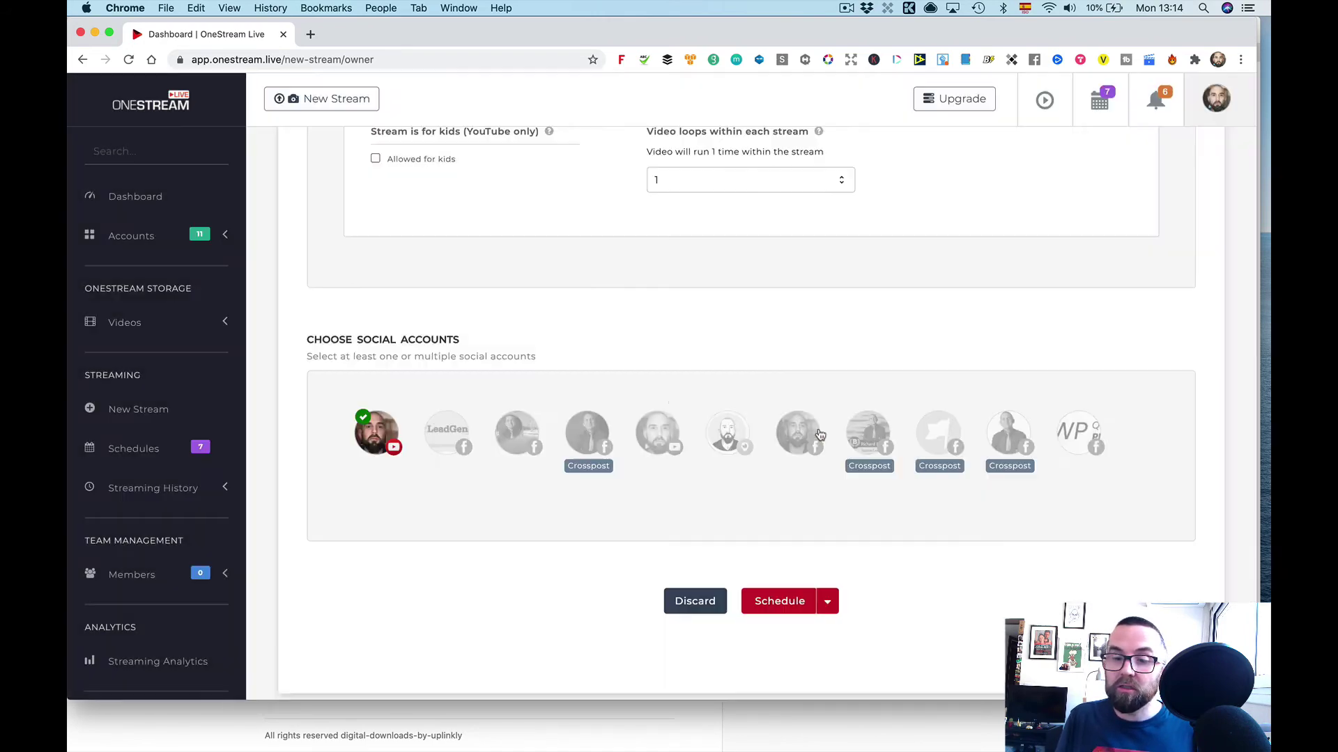
click(521, 450)
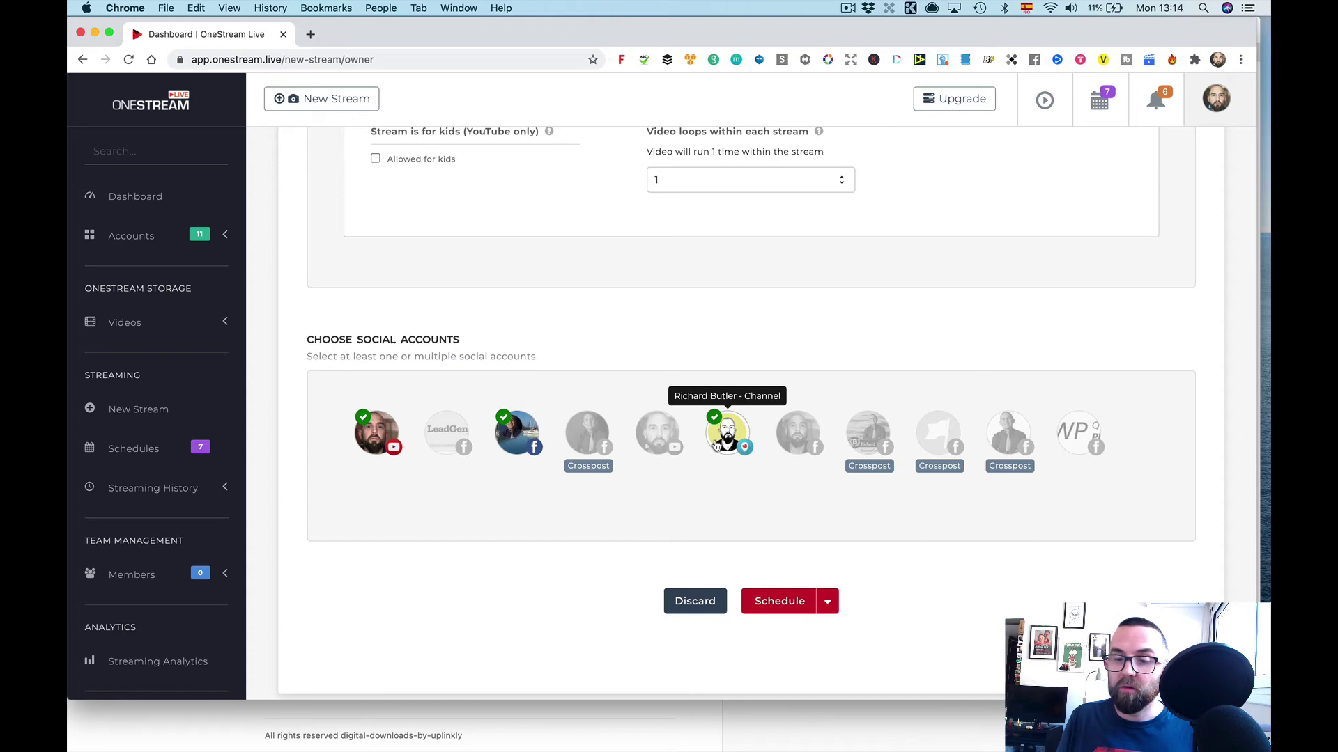
click(655, 444)
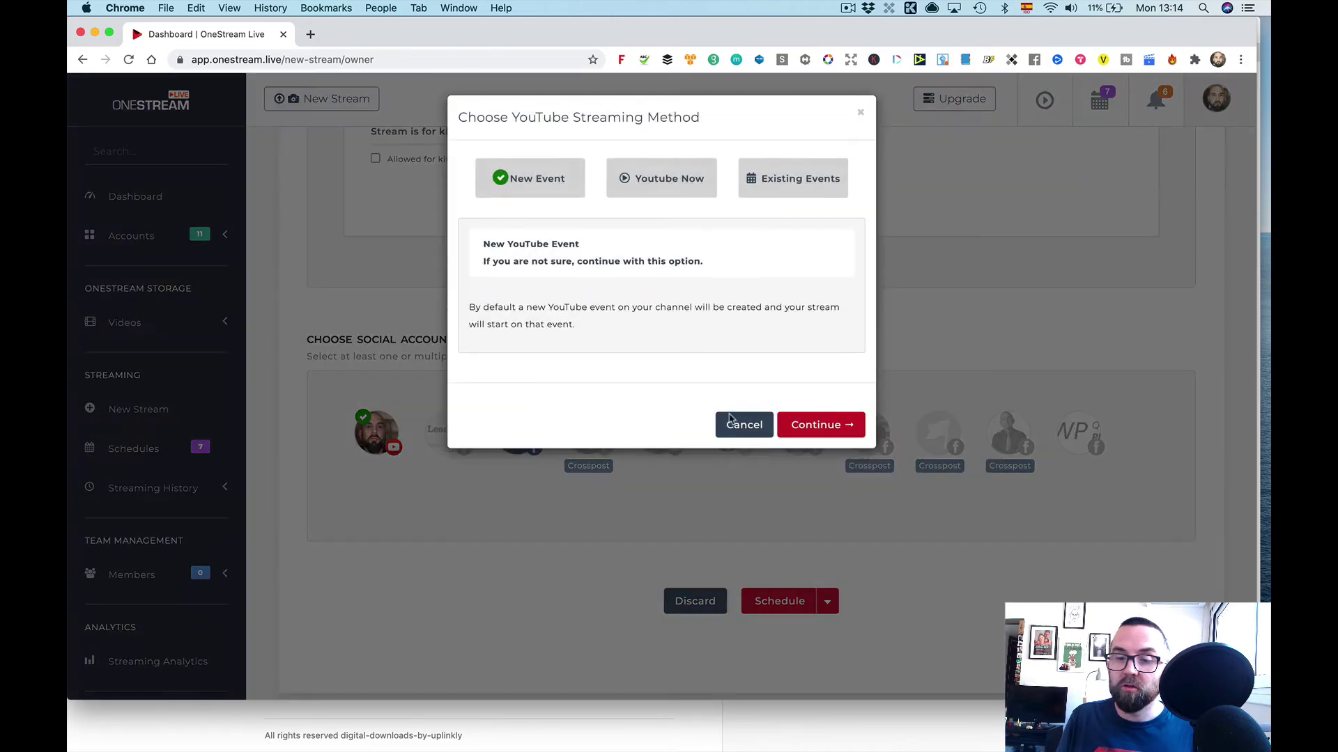
click(842, 428)
Show the repeat scheduling options, and leave the new stream unscheduled to open the list of scheduled streams
click(827, 601)
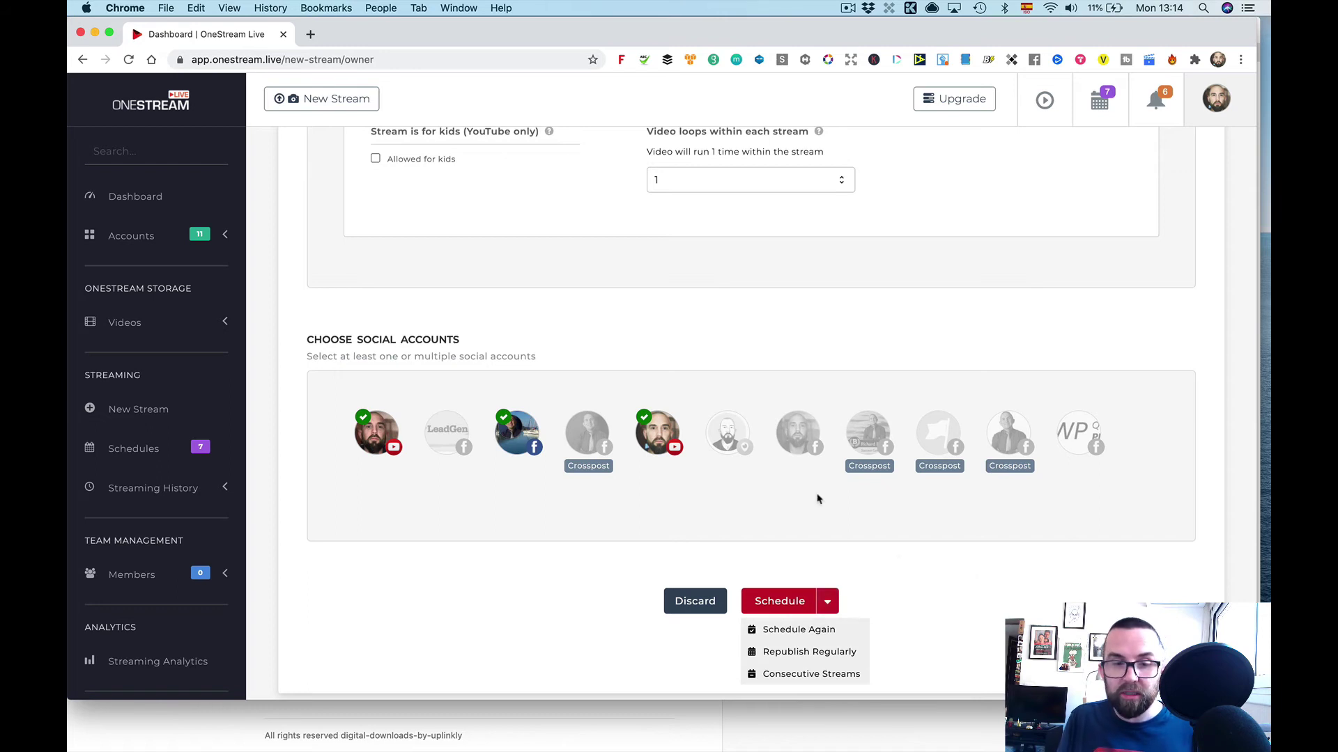
click(131, 455)
click(785, 234)
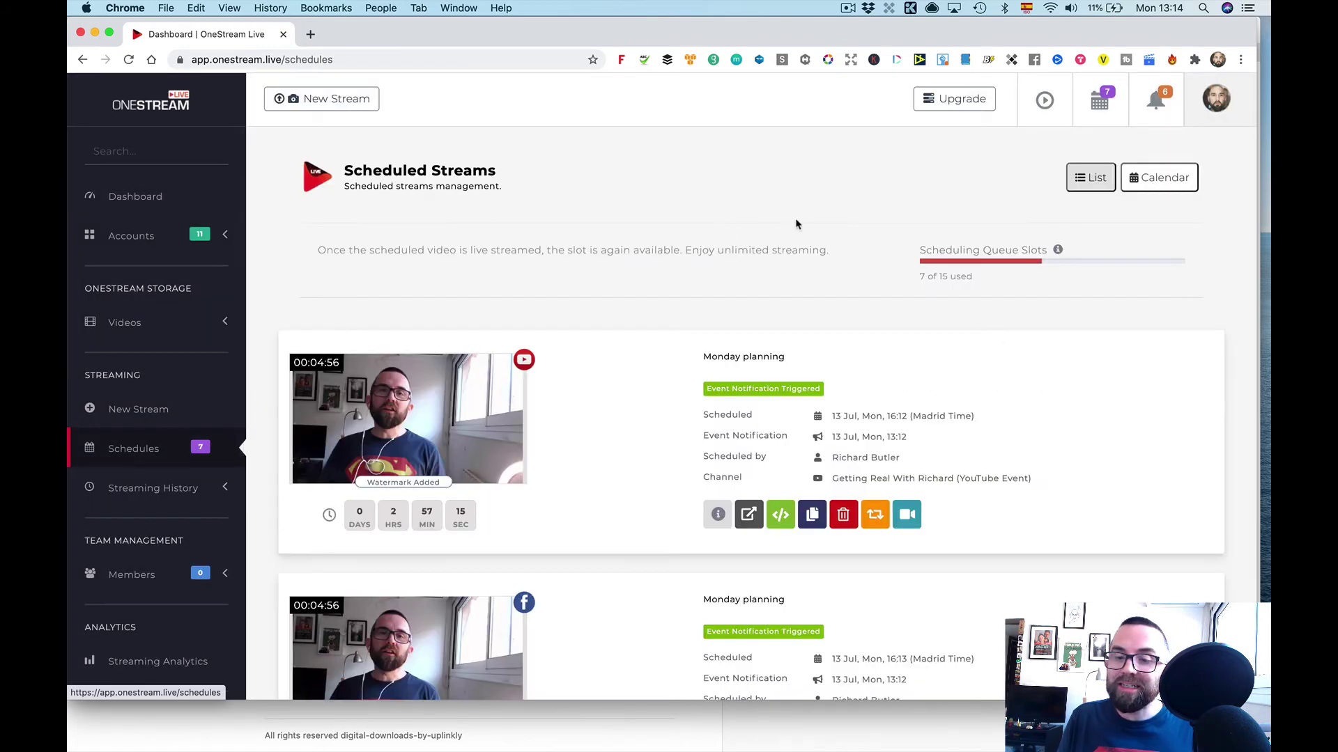
View the embed code of the first scheduled YouTube stream, Monday planning, and close it
scroll(773, 439, down, 1)
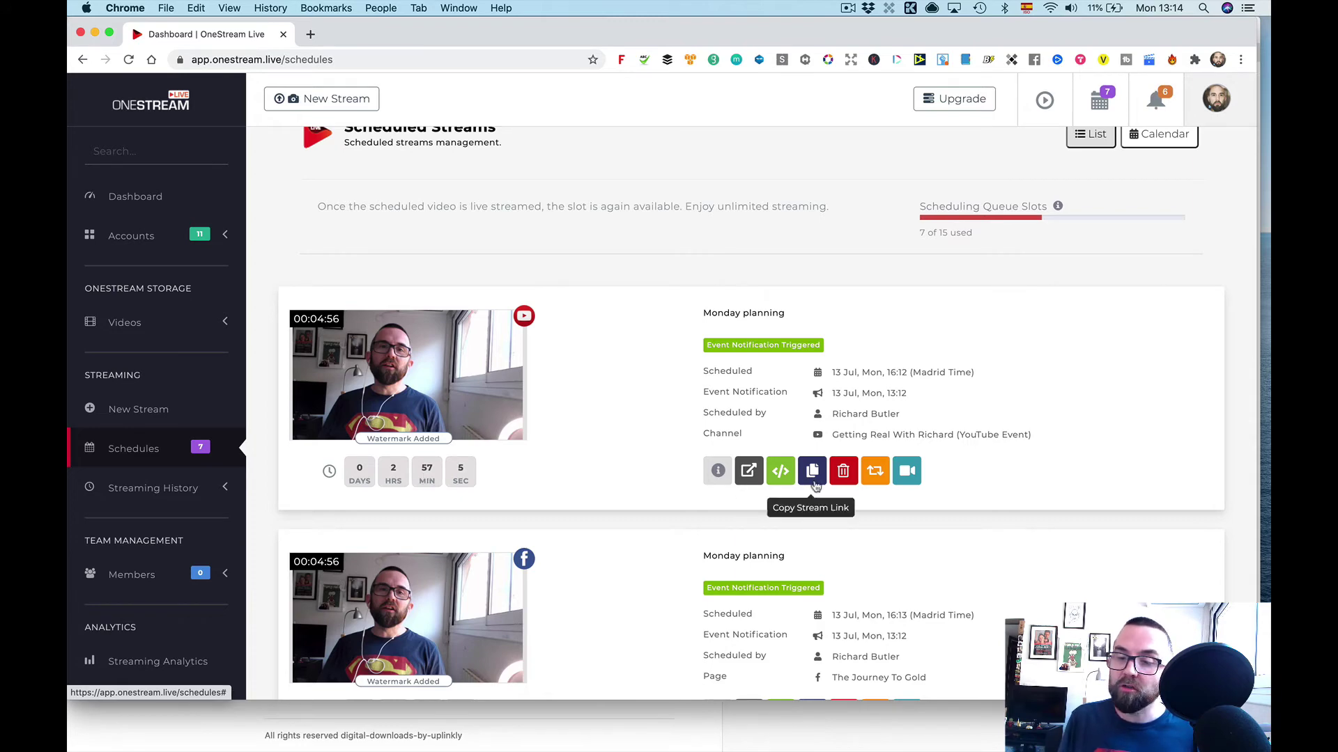
click(779, 472)
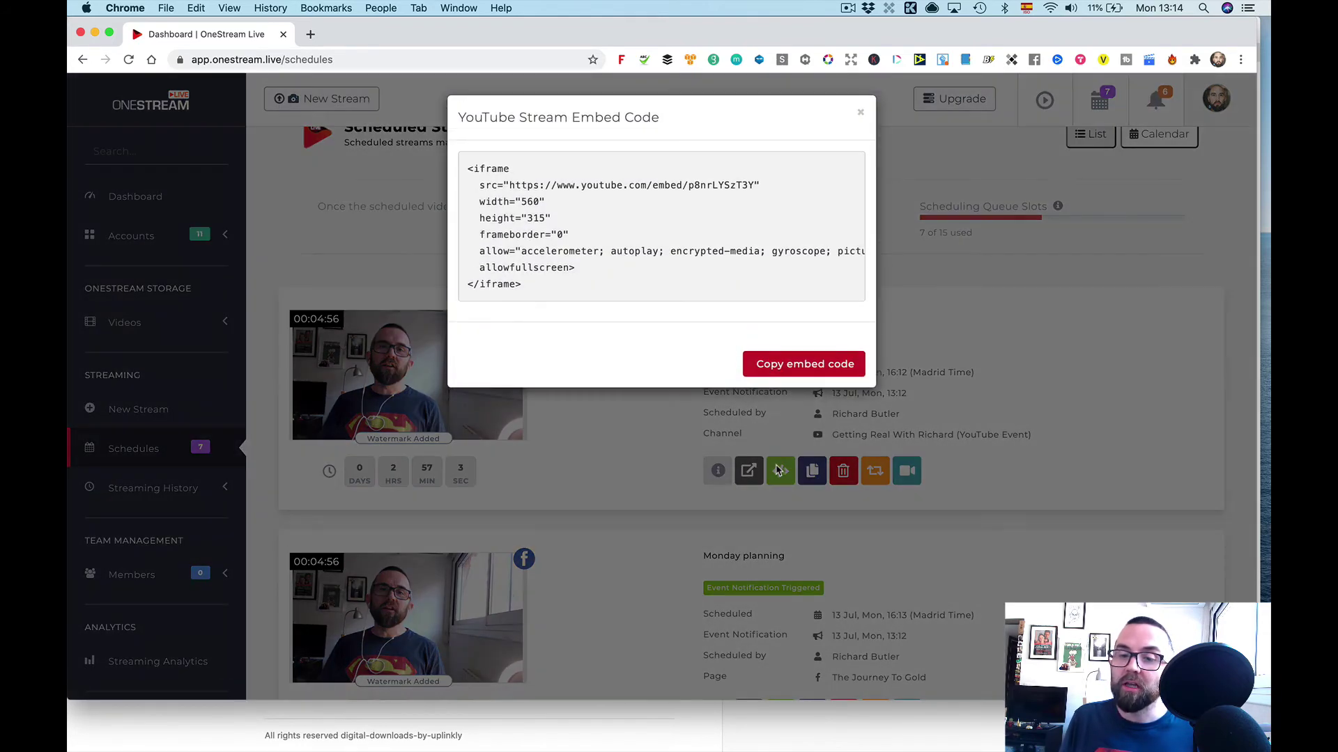
click(860, 113)
Check the embed code of the Monday planning stream scheduled for the Facebook group Plan Your Success, and close it
scroll(779, 481, down, 5)
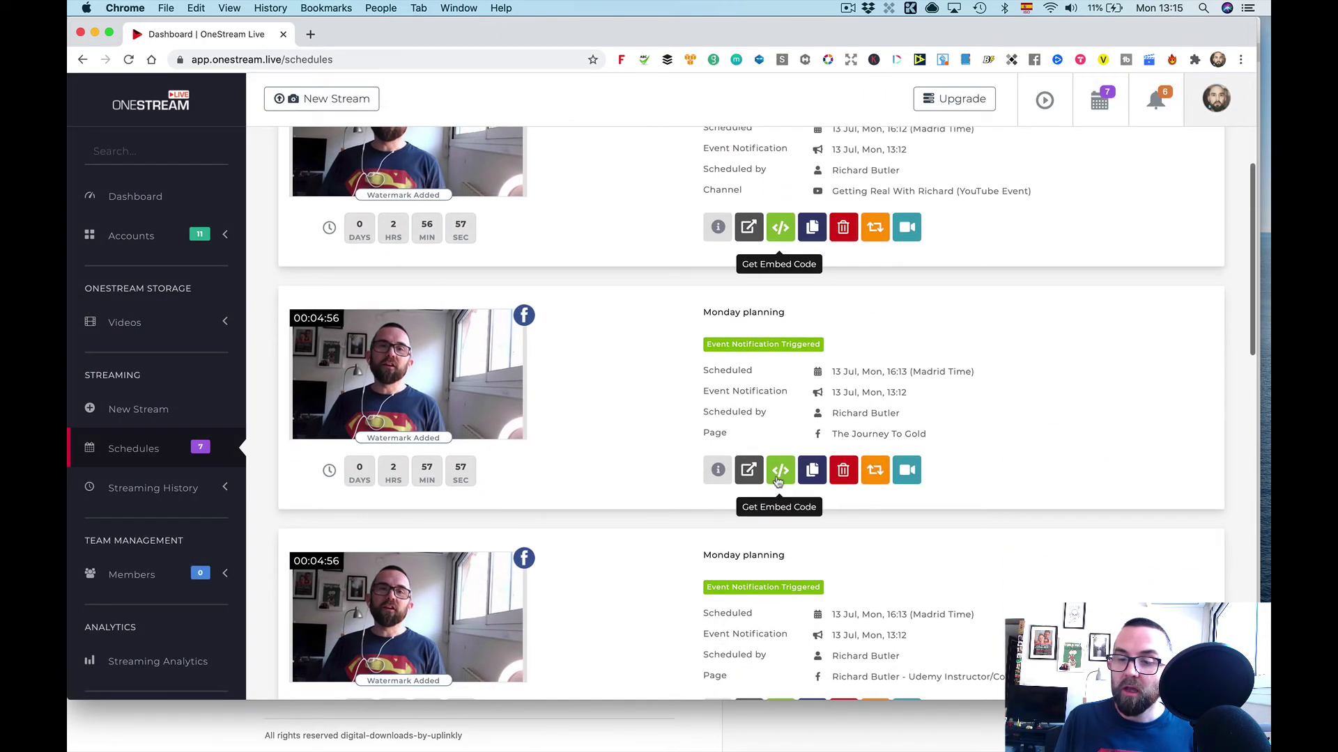
scroll(779, 481, down, 4)
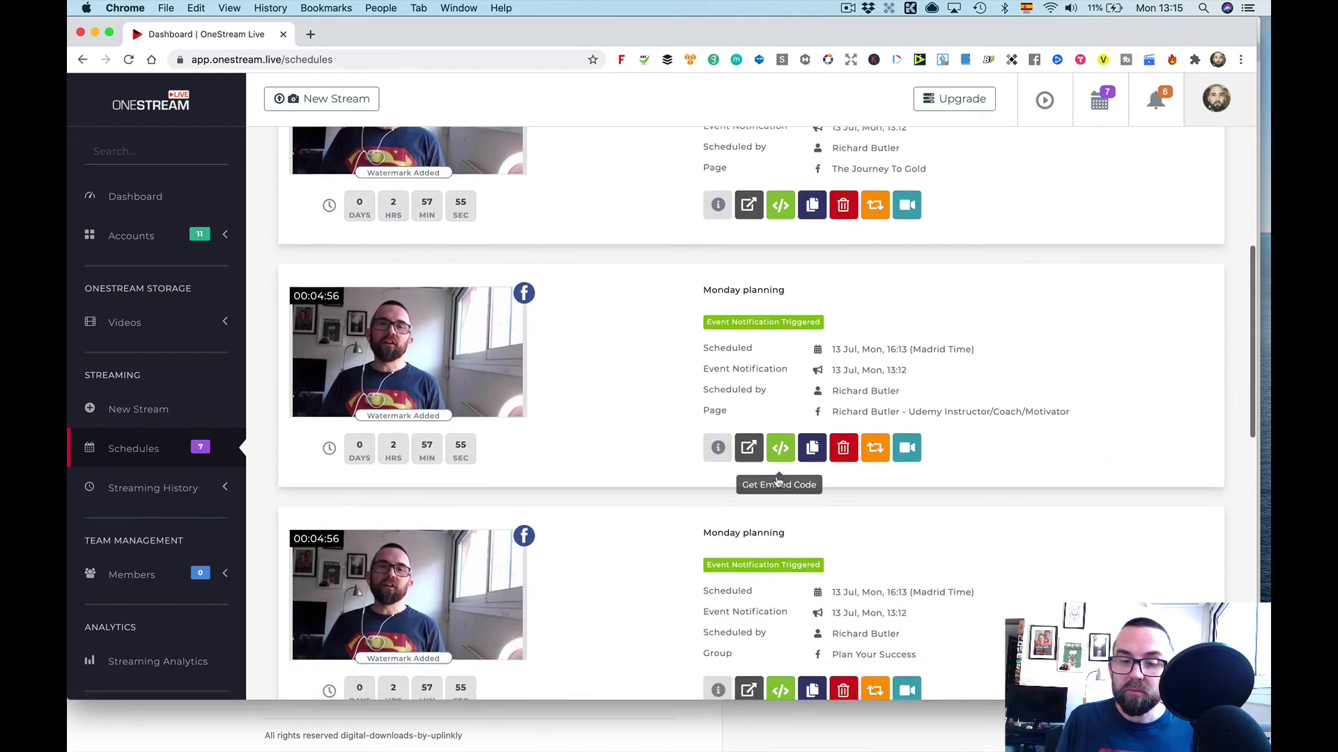
scroll(778, 481, down, 2)
click(781, 366)
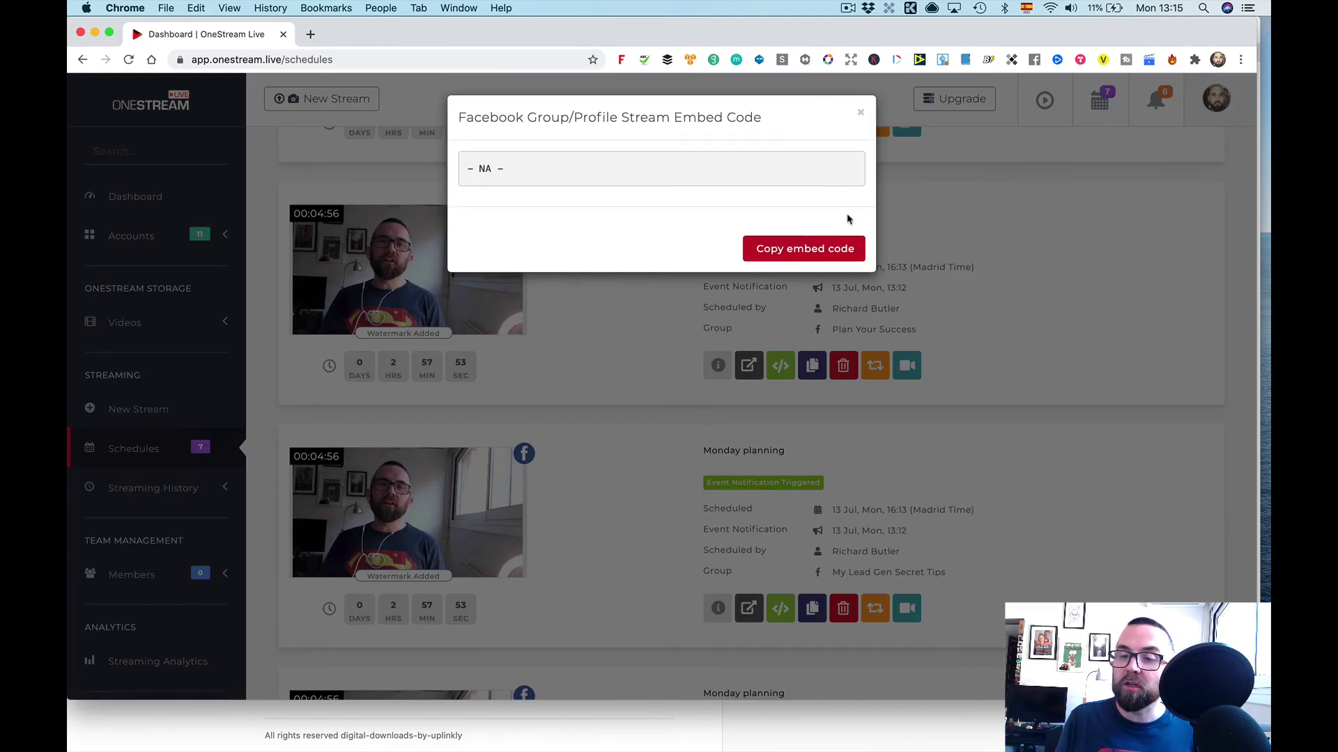
click(862, 113)
Copy the embed code of the Monday planning stream scheduled for the Facebook page The Journey To Gold
scroll(757, 353, up, 4)
scroll(756, 354, up, 2)
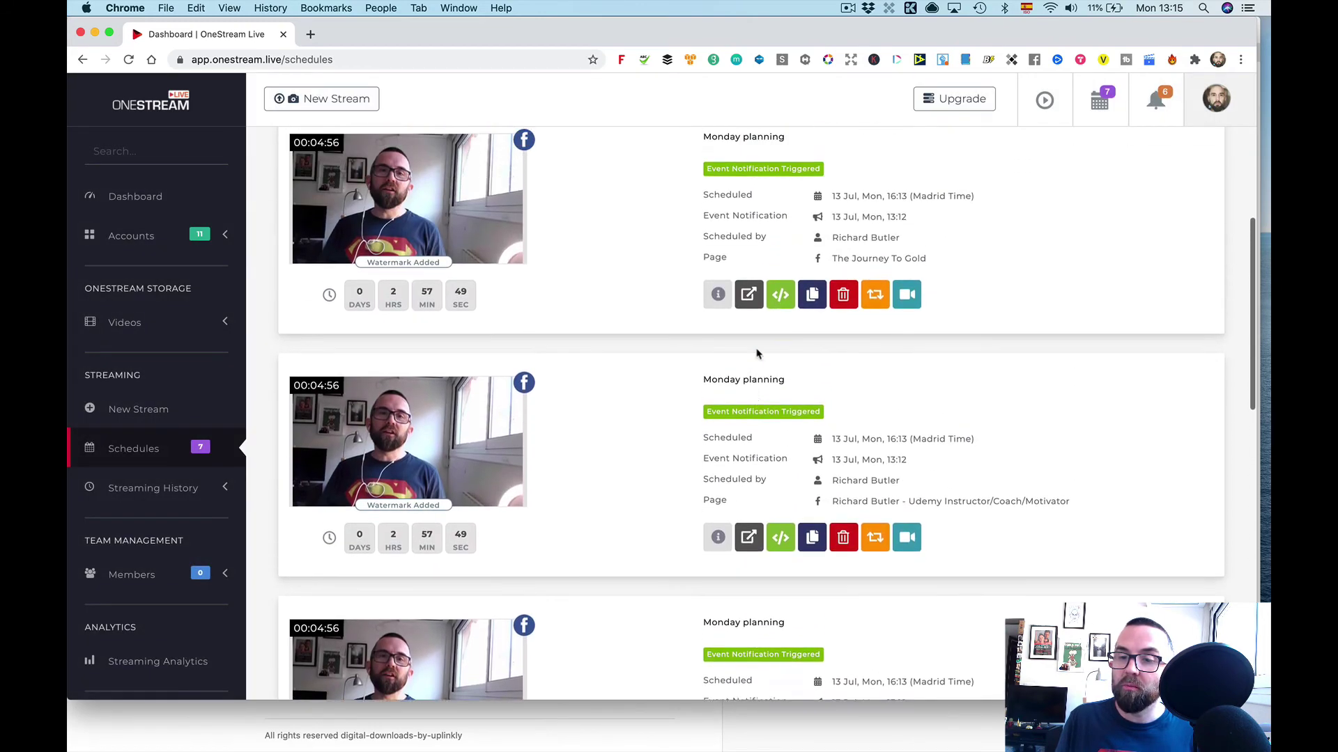
scroll(766, 376, down, 2)
click(779, 405)
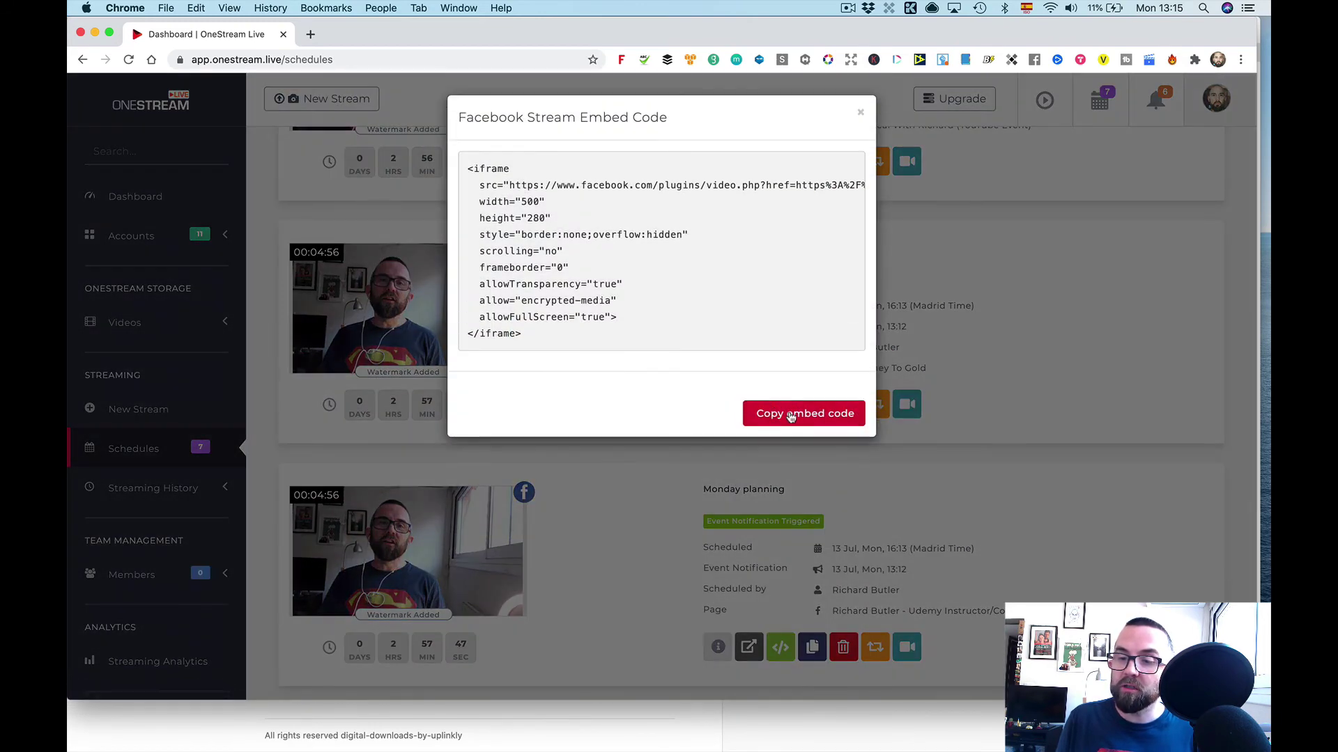
click(784, 414)
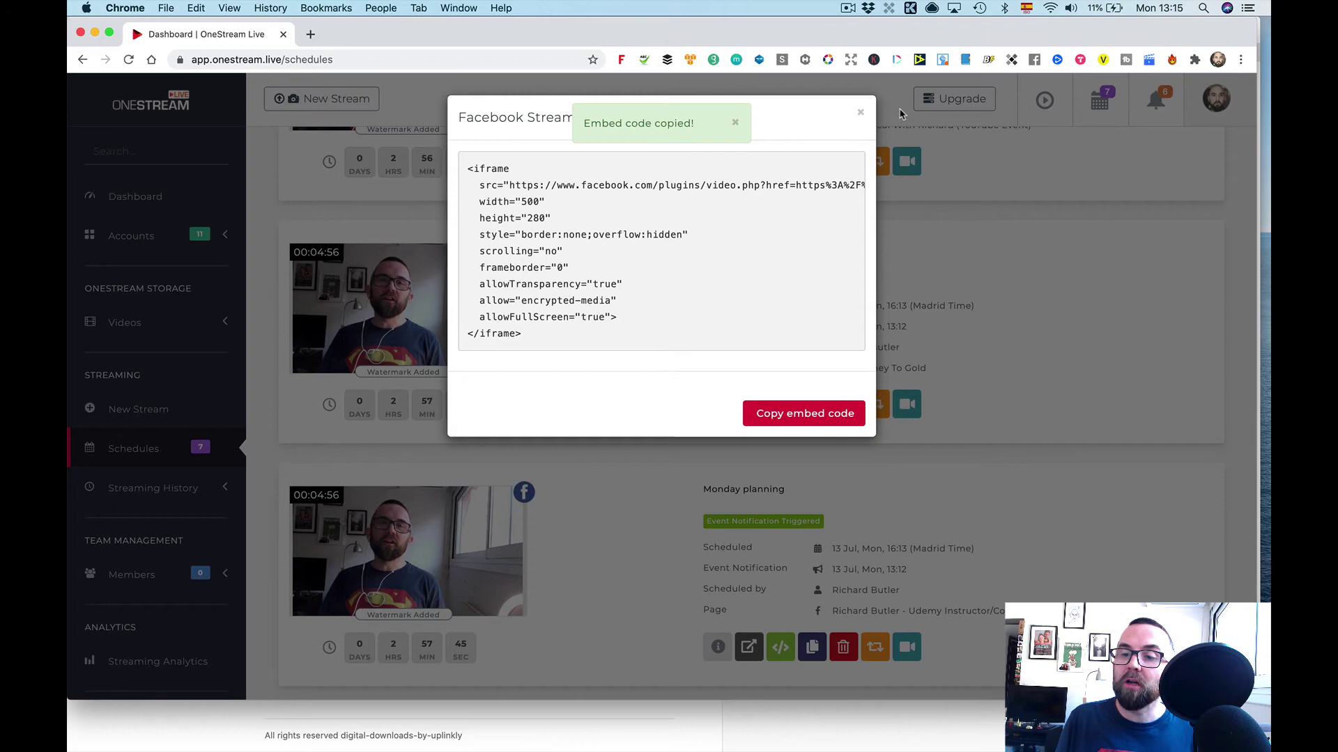
click(861, 112)
Open the queued stream Monday is about planning for editing, look over its details, and leave it by discarding modifications
scroll(765, 455, down, 5)
scroll(765, 454, down, 5)
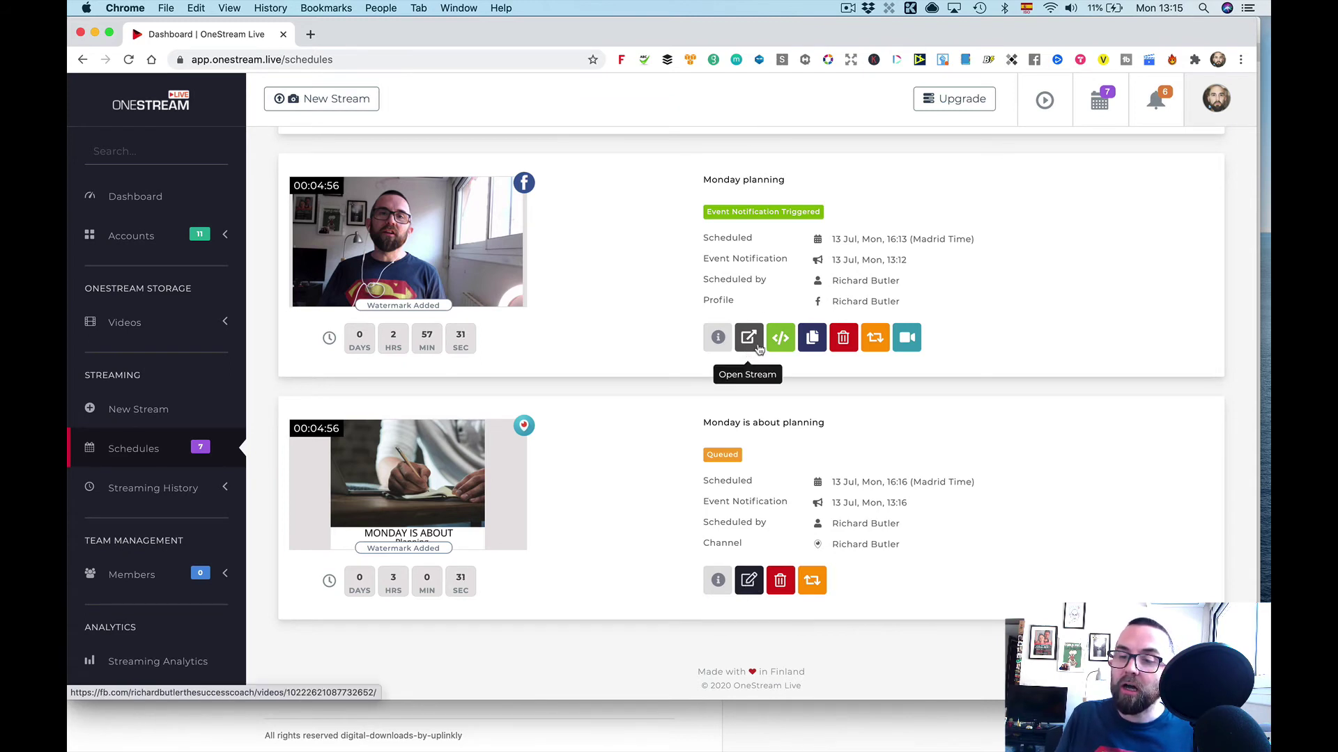
click(748, 580)
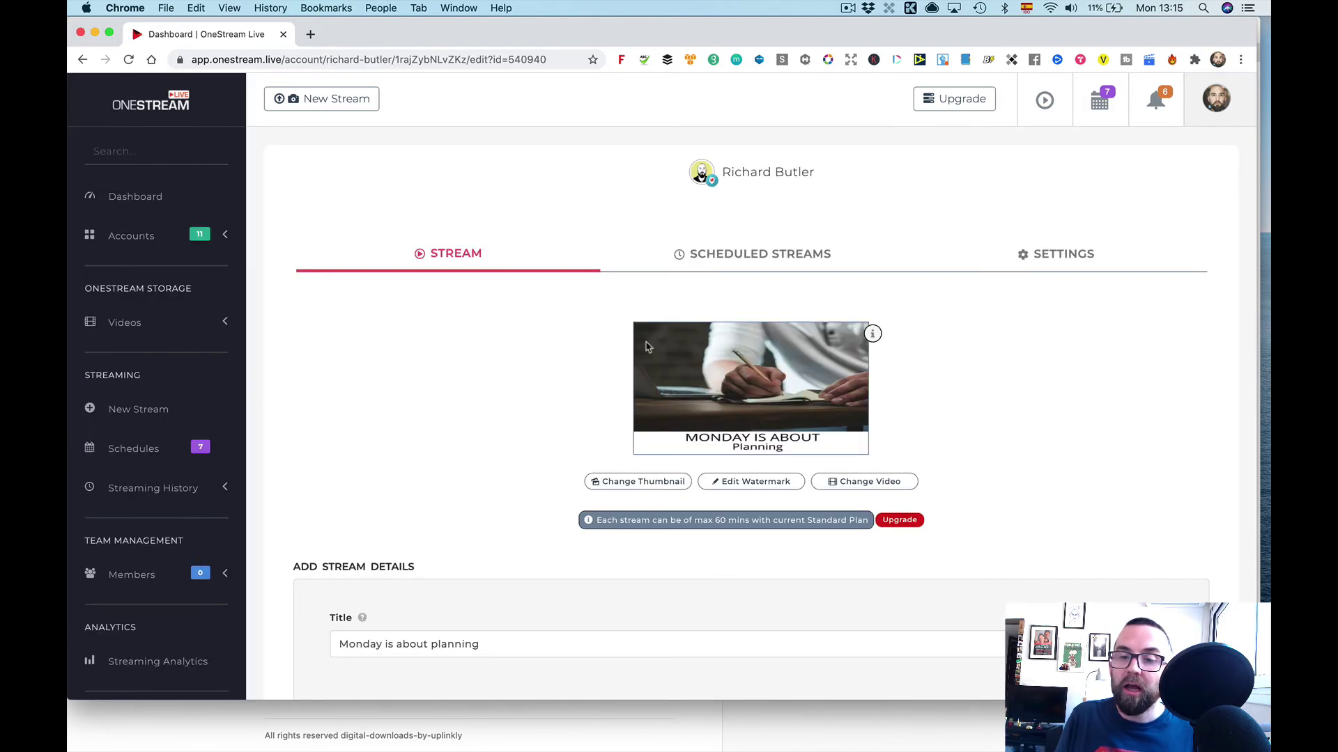
scroll(487, 544, down, 4)
scroll(486, 544, up, 4)
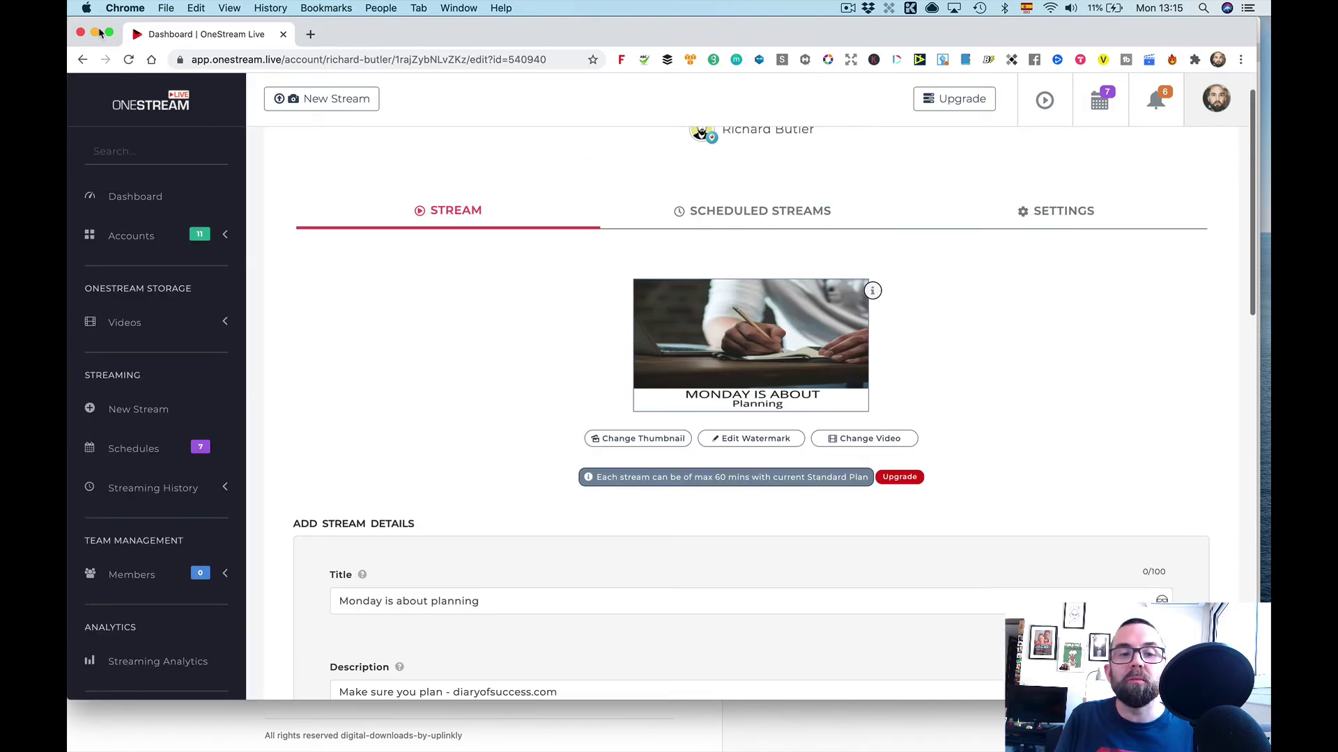
click(83, 61)
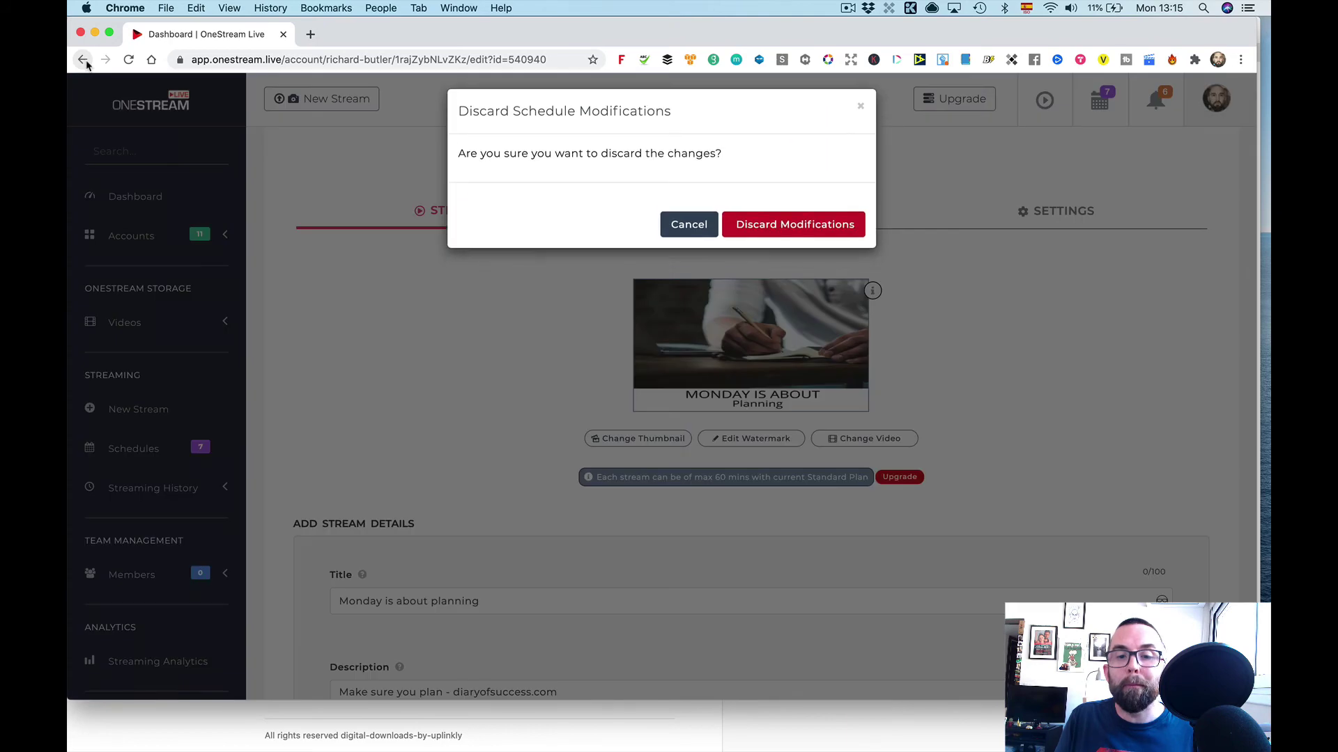
click(812, 229)
View the published Facebook post of The Journey To Gold's scheduled stream in a new browser tab, and close that tab
scroll(929, 418, down, 3)
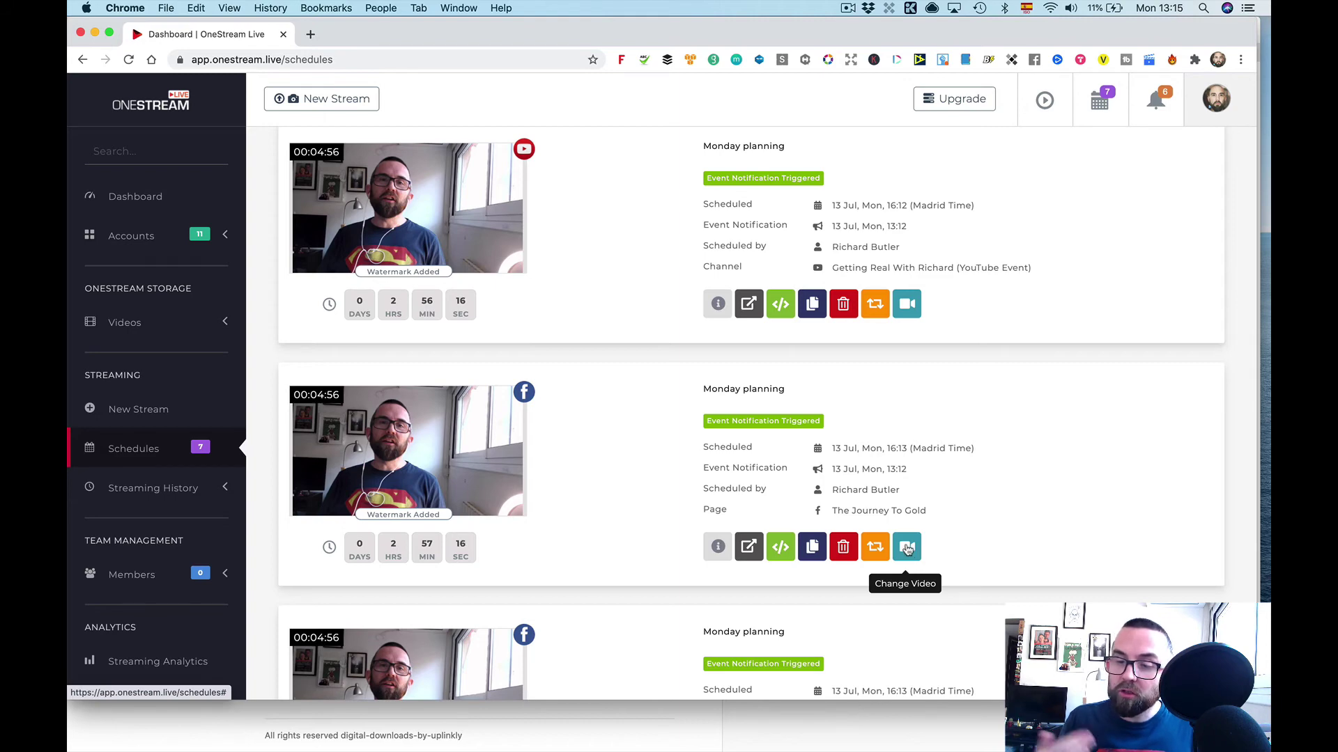
click(763, 552)
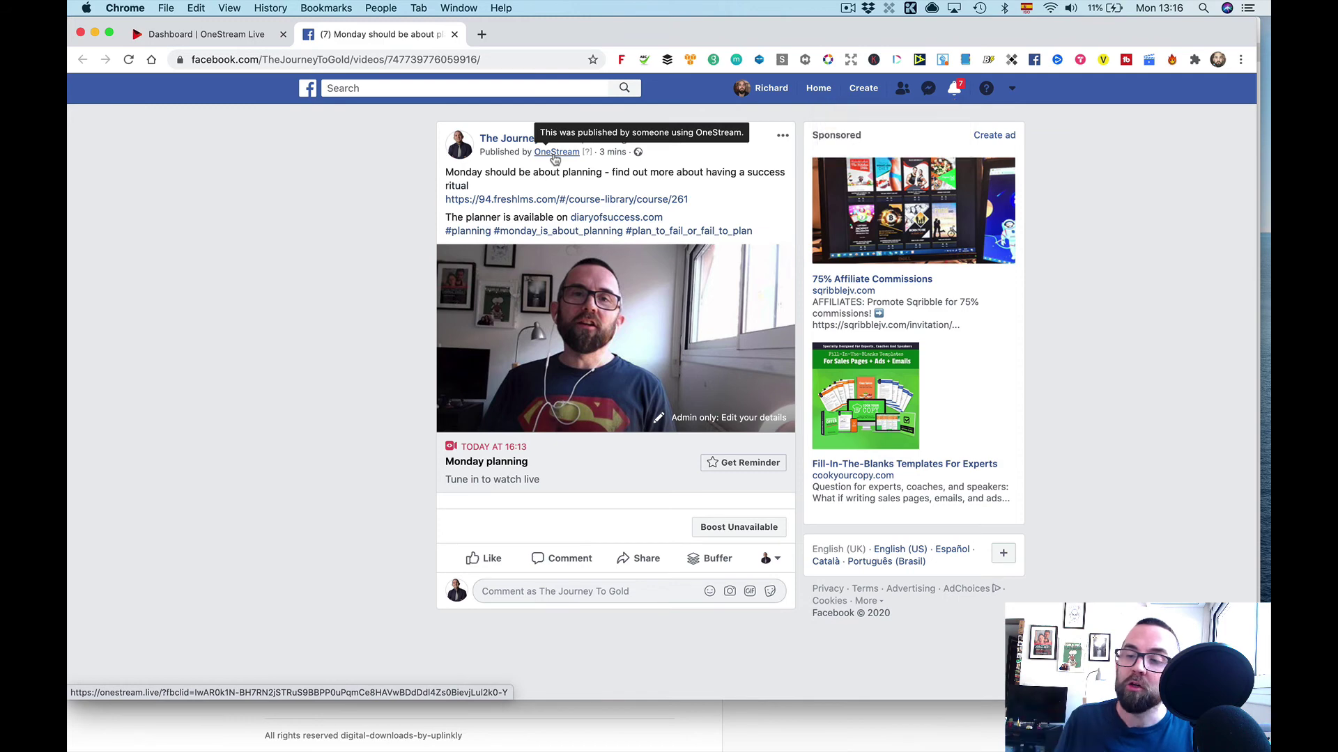
mouse_move(707, 730)
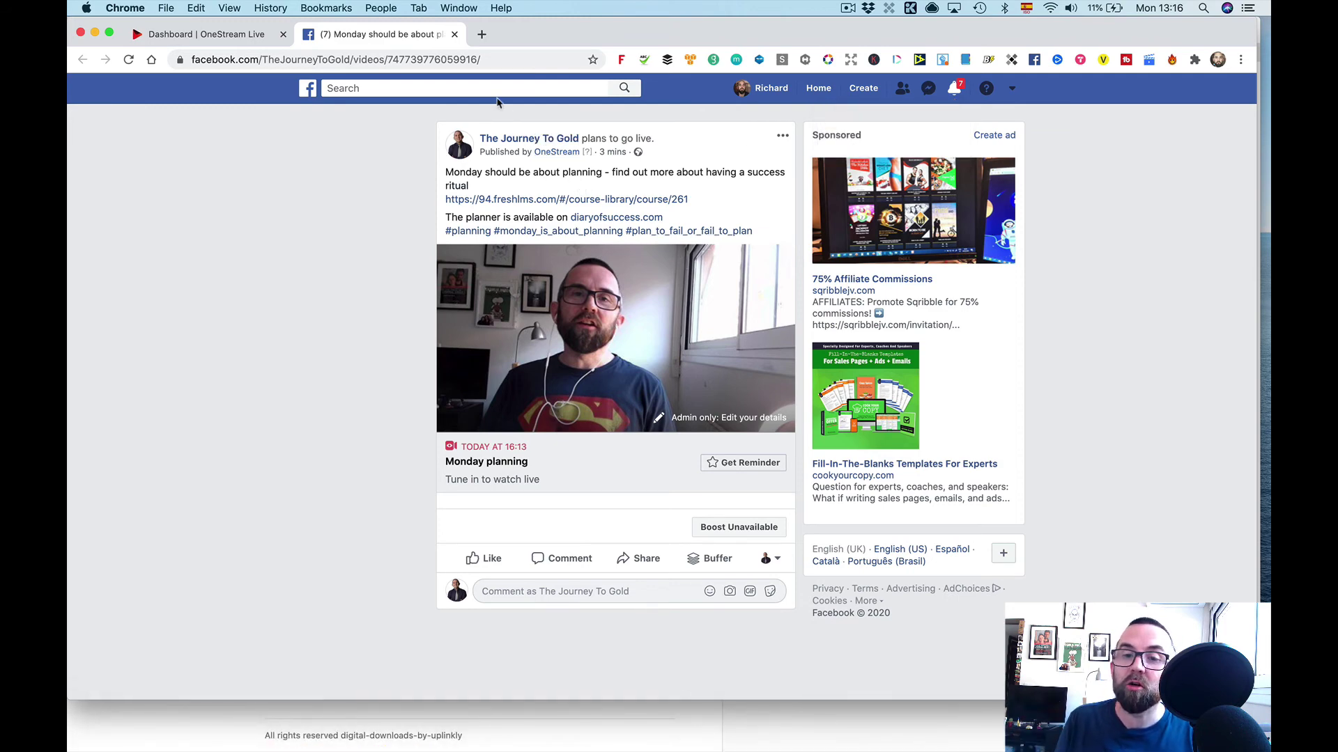
click(457, 36)
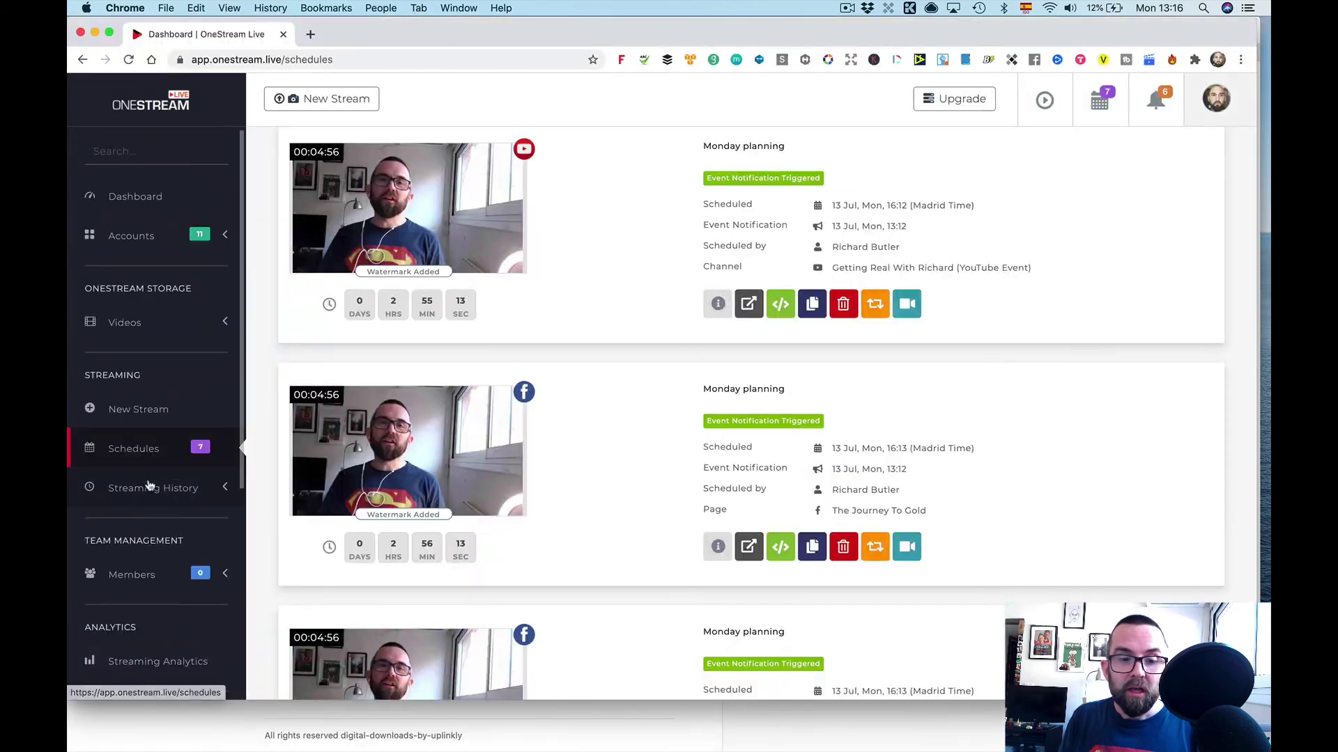
Open the streaming history for the account's own social streams
click(149, 487)
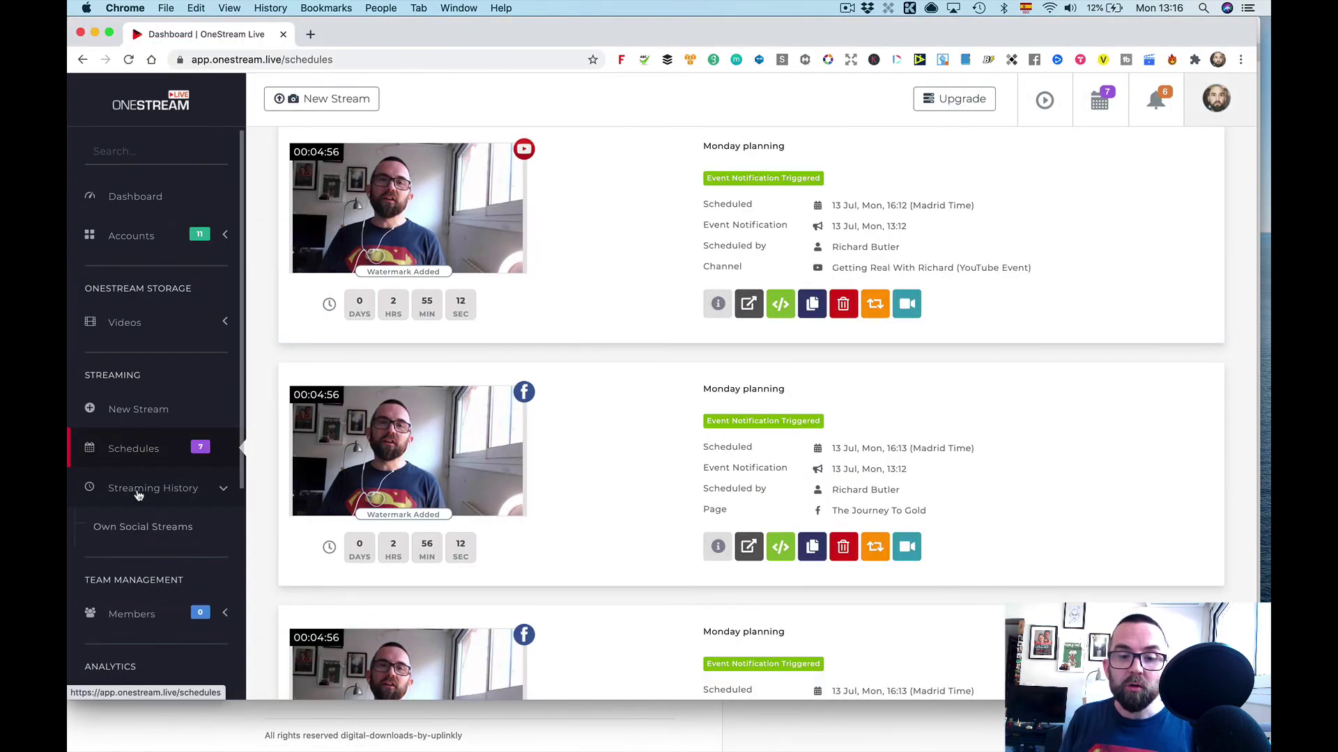
click(150, 533)
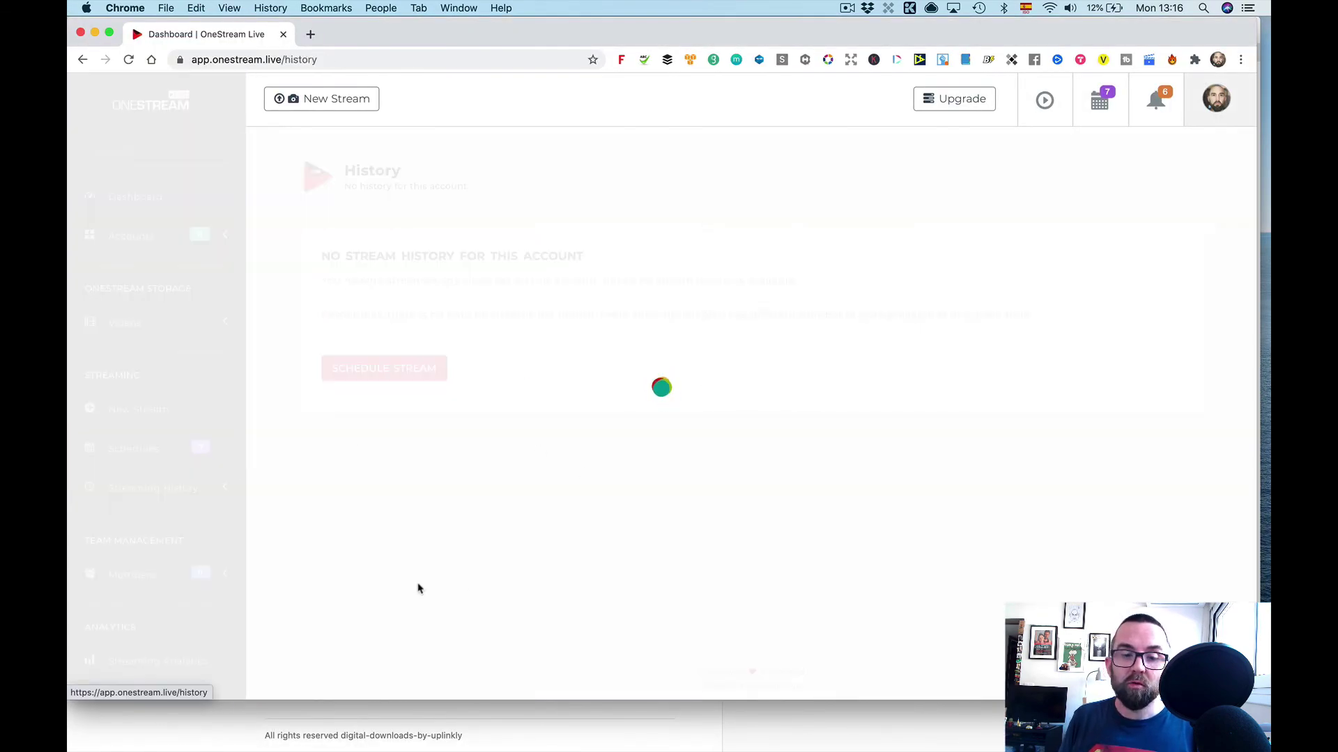
Look through the past streams listed on the first page of the streaming history
scroll(686, 390, down, 7)
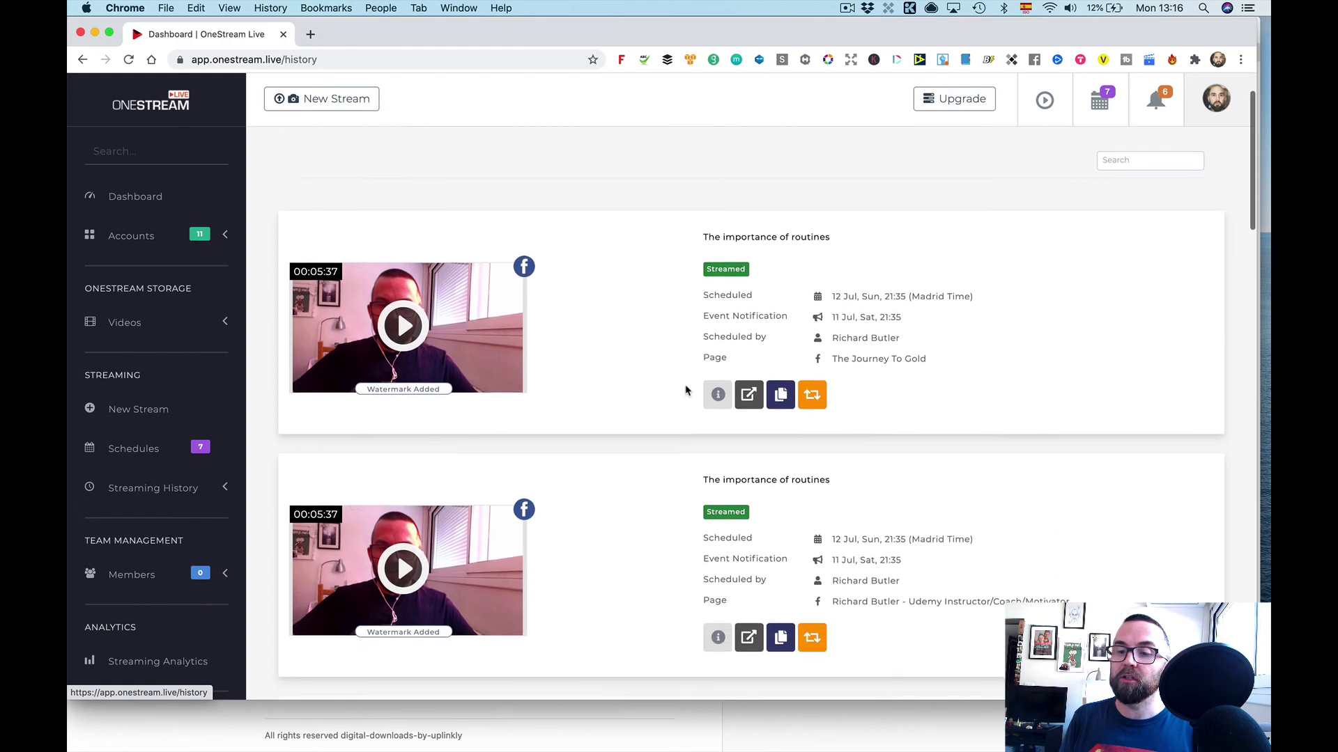
scroll(686, 390, down, 6)
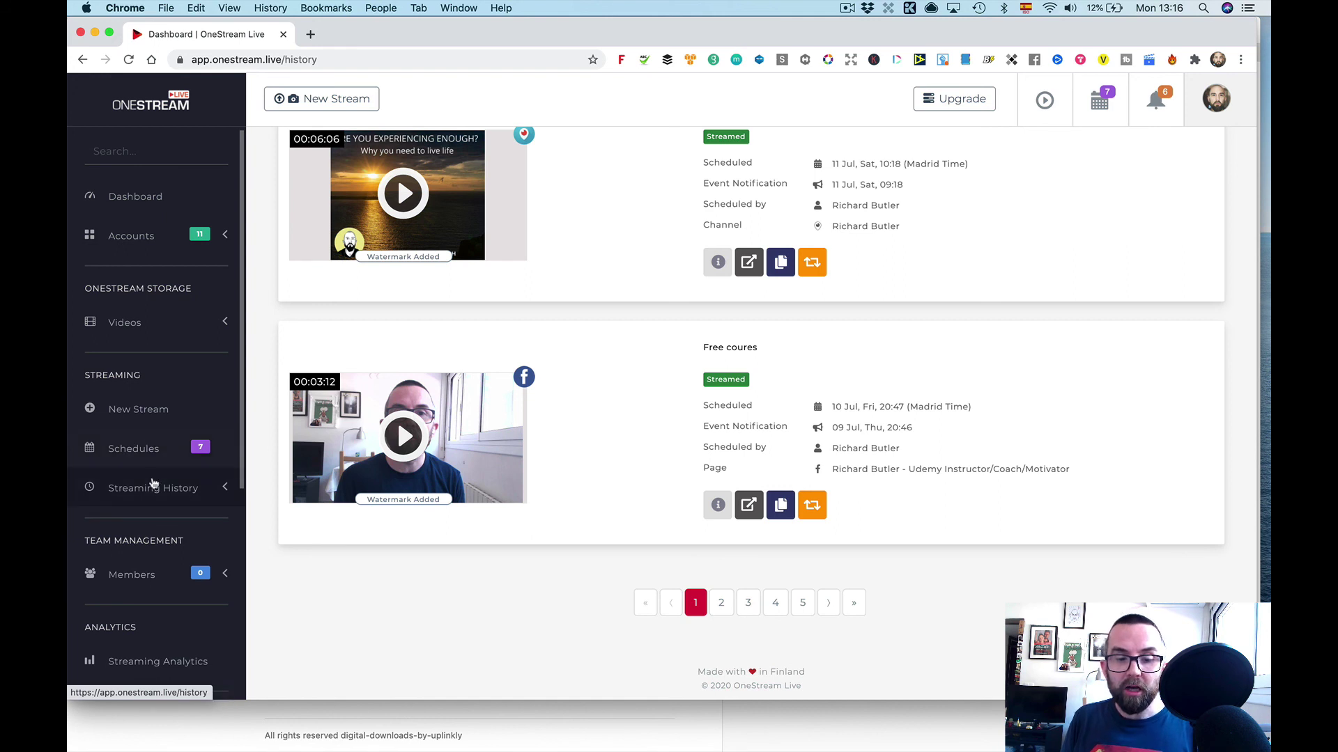
Open the streaming analytics and review the past week's charts of platform share, stream distribution, stream numbers and streaming minutes
click(150, 663)
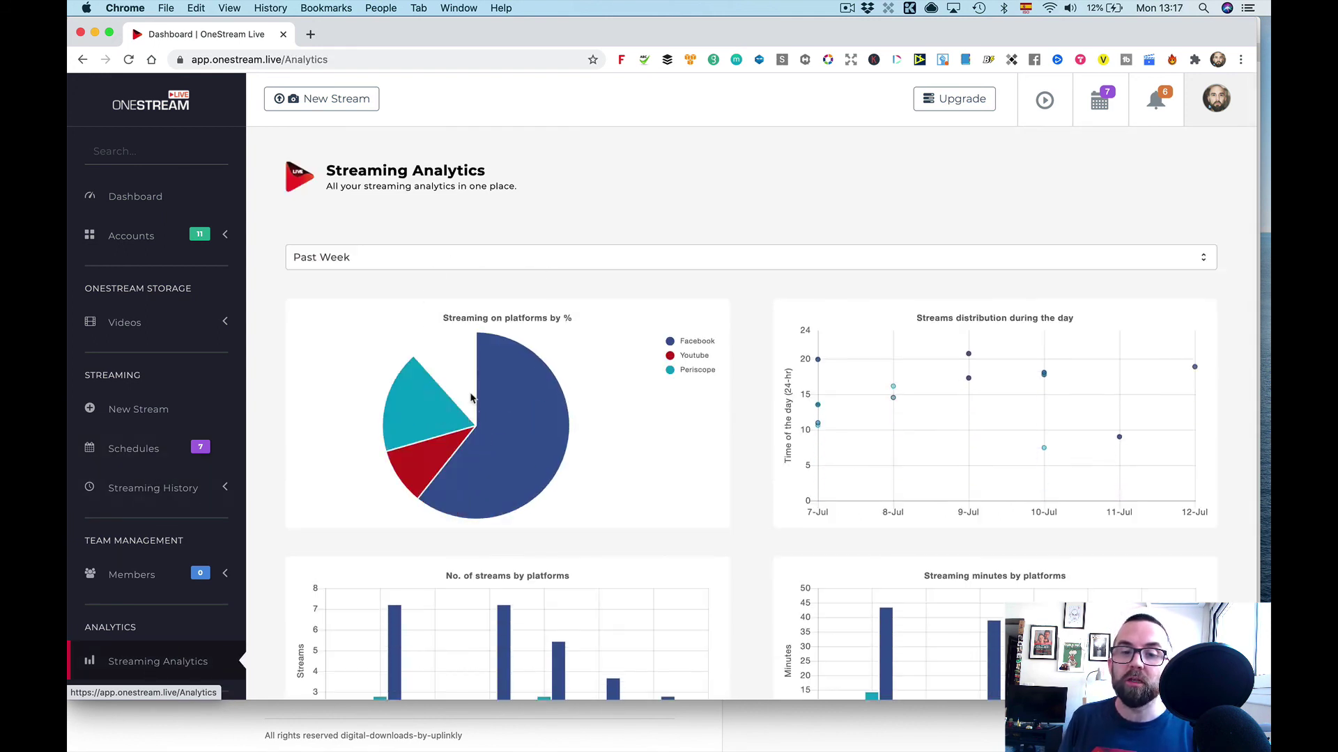
scroll(471, 398, down, 1)
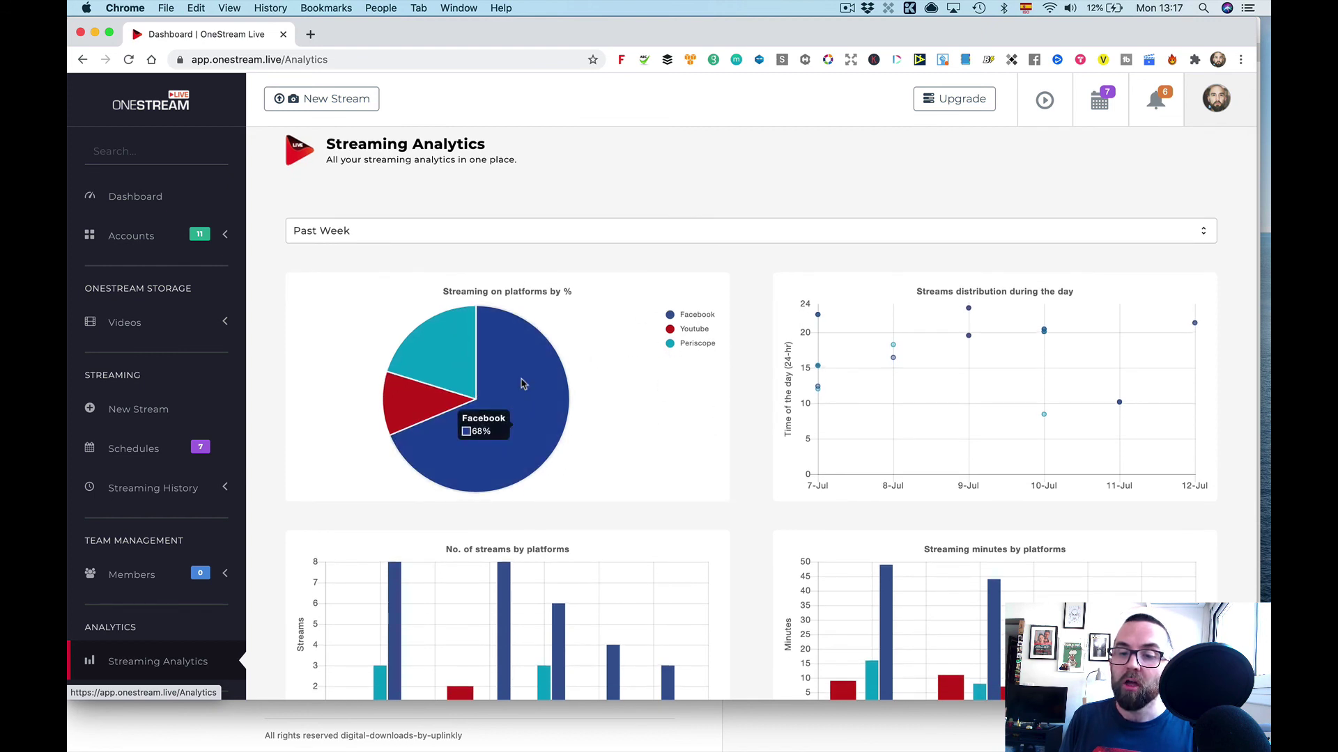
scroll(847, 411, down, 2)
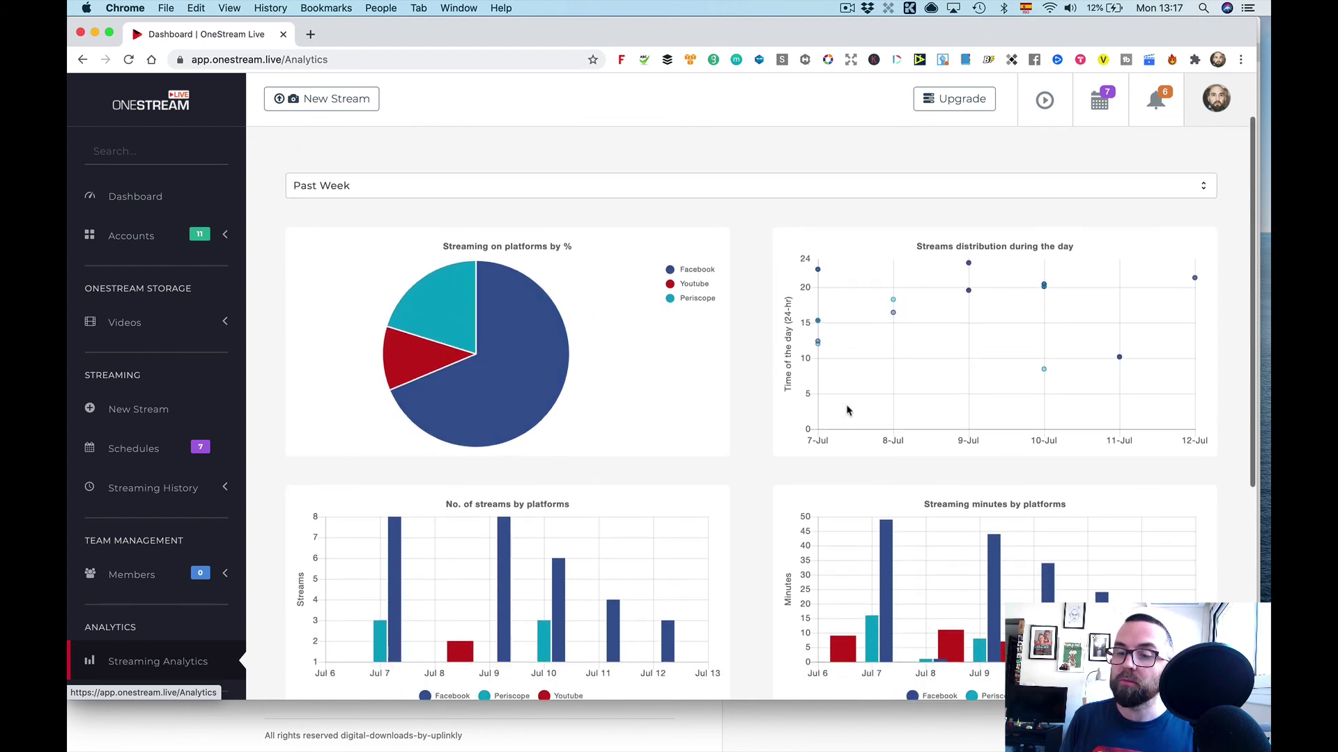
scroll(900, 486, down, 5)
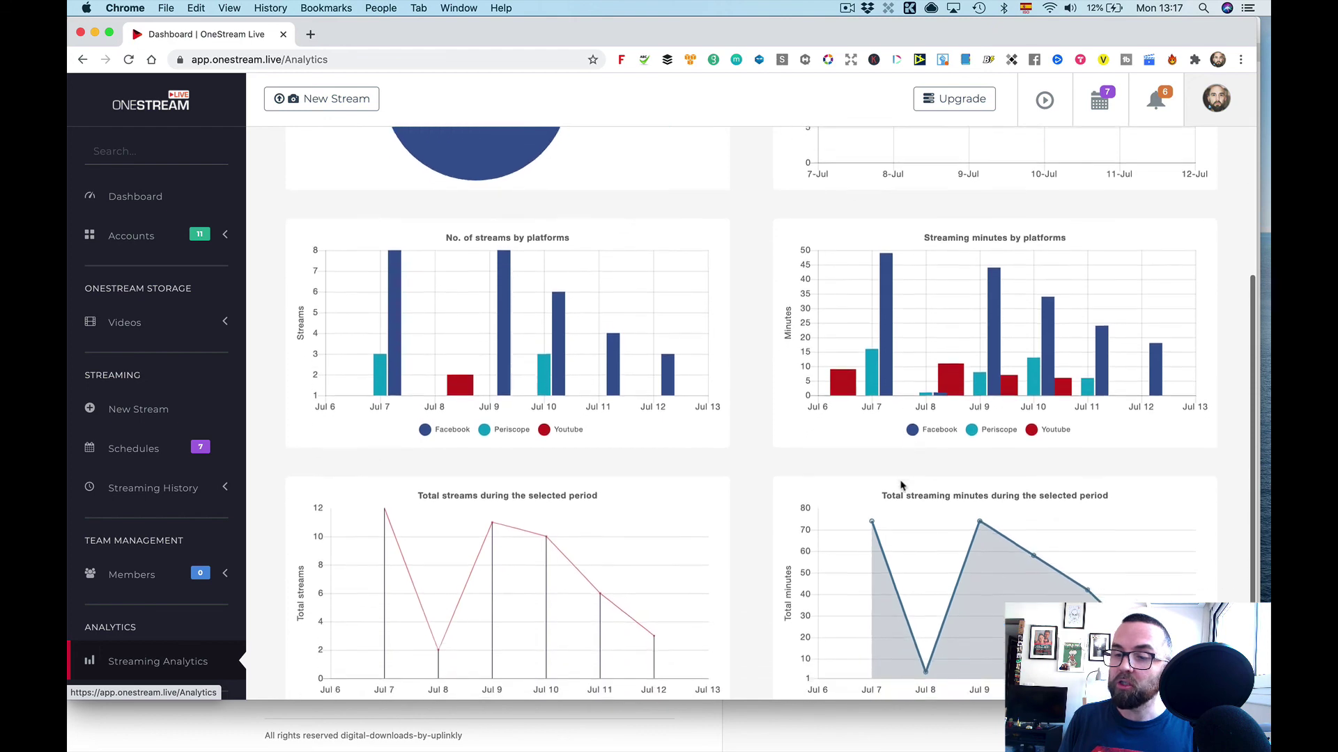
scroll(900, 485, up, 8)
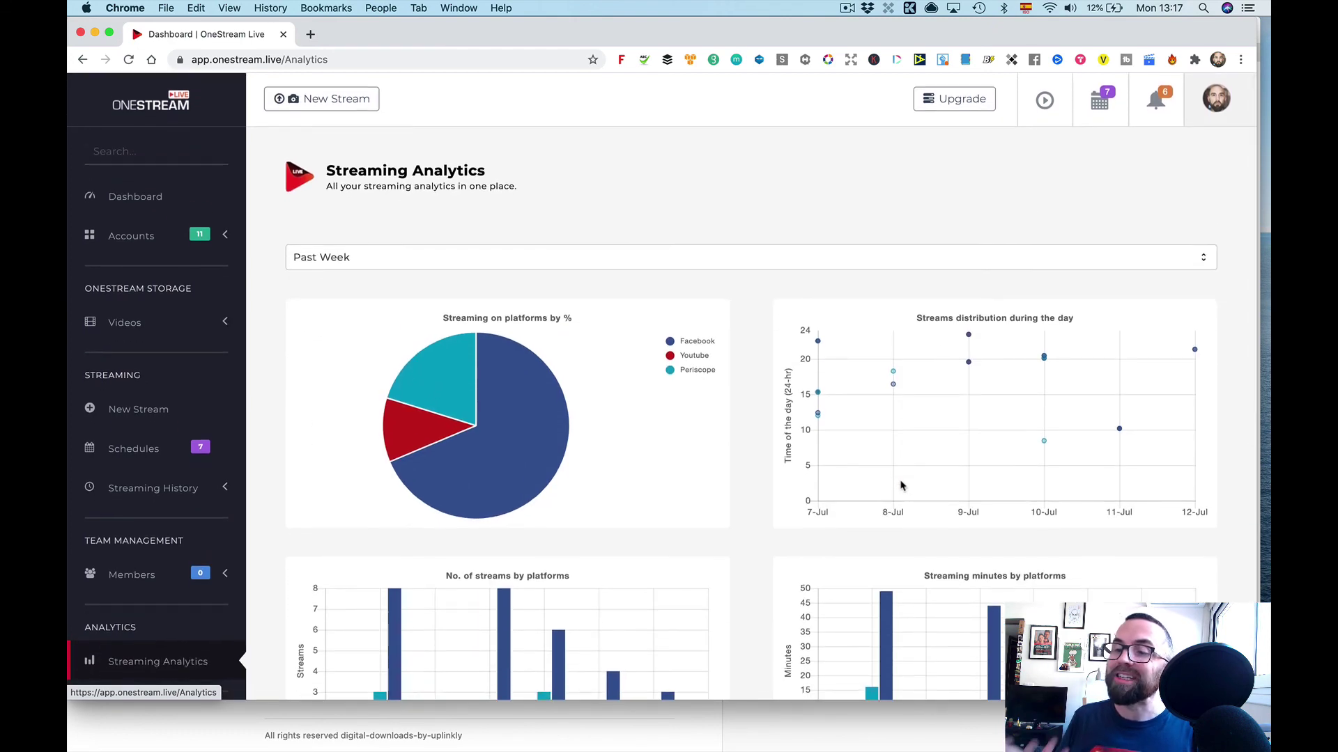